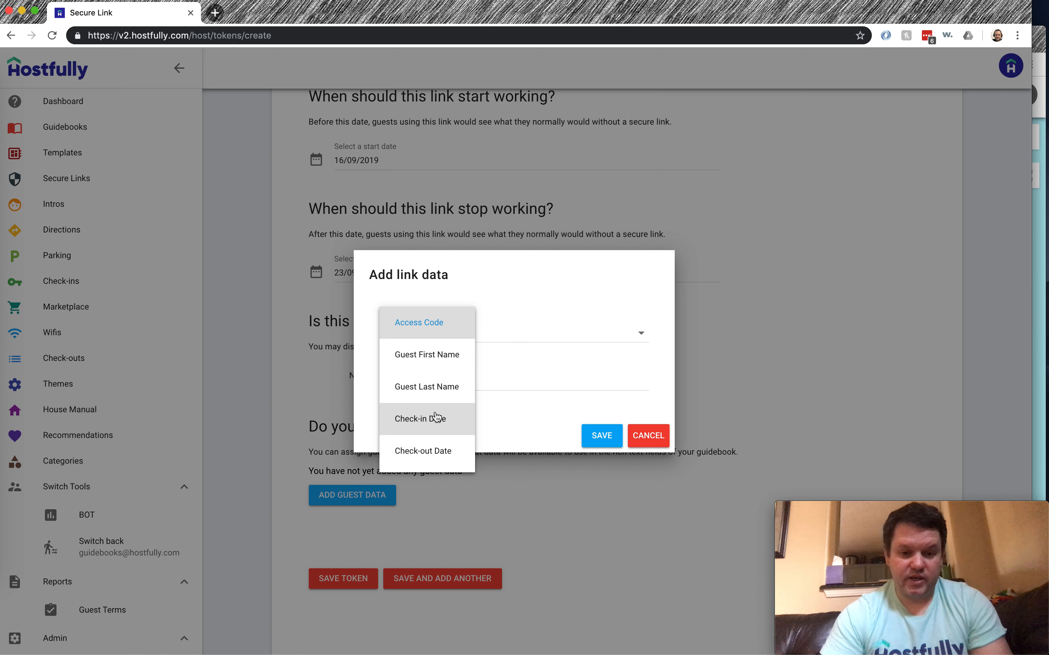
# Add an Access Code entry to the new secure link's guest data
pyautogui.click(435, 321)
pyautogui.click(413, 384)
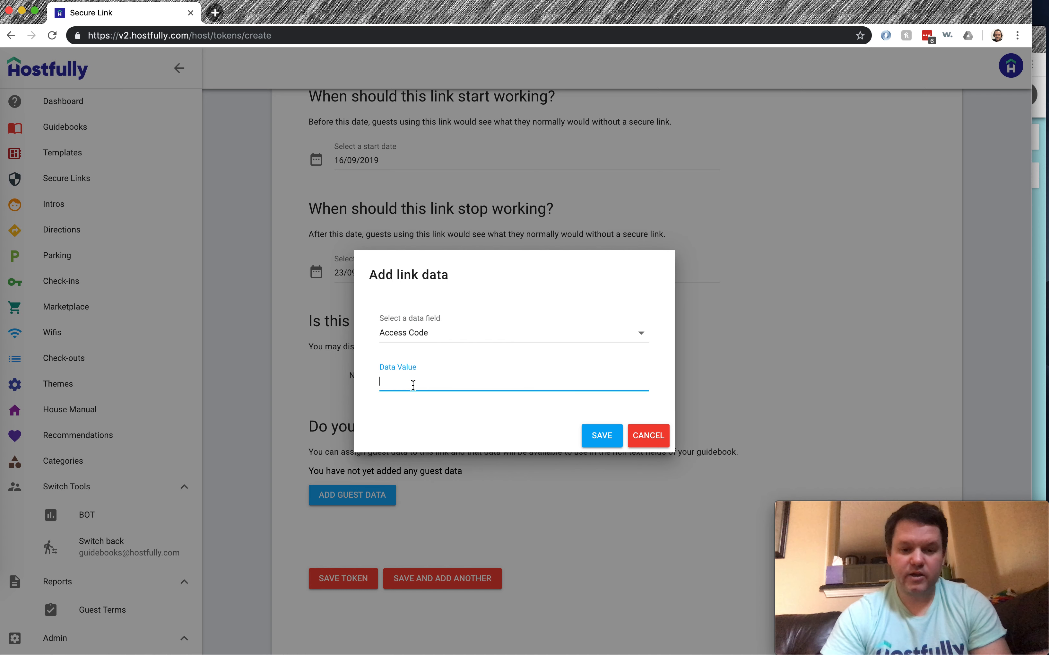
pyautogui.click(614, 433)
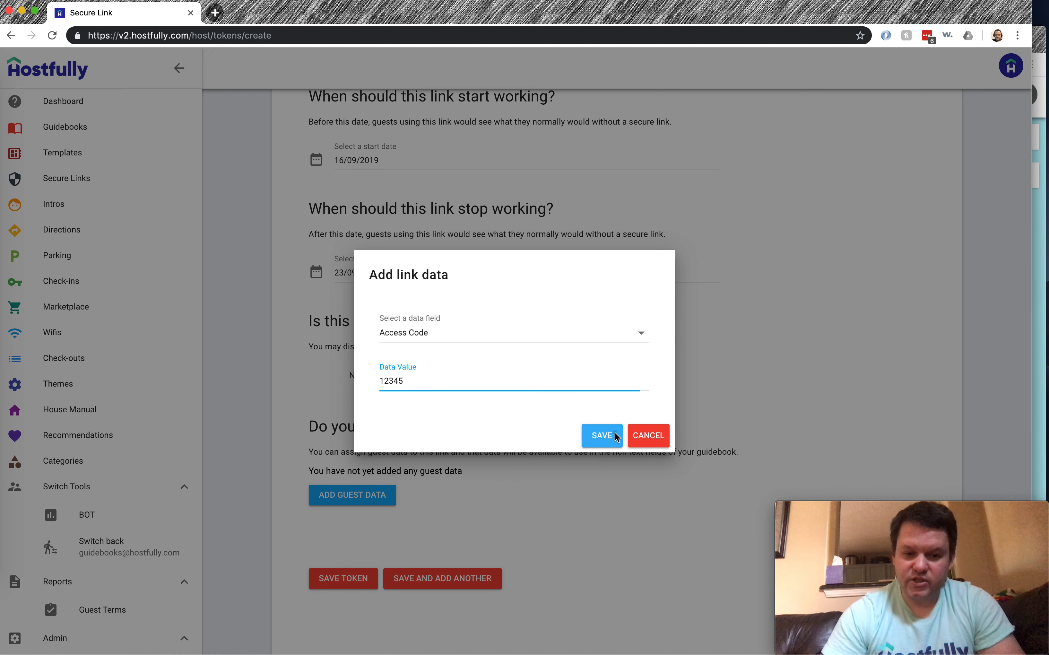
pyautogui.scroll(-1, 569, 460)
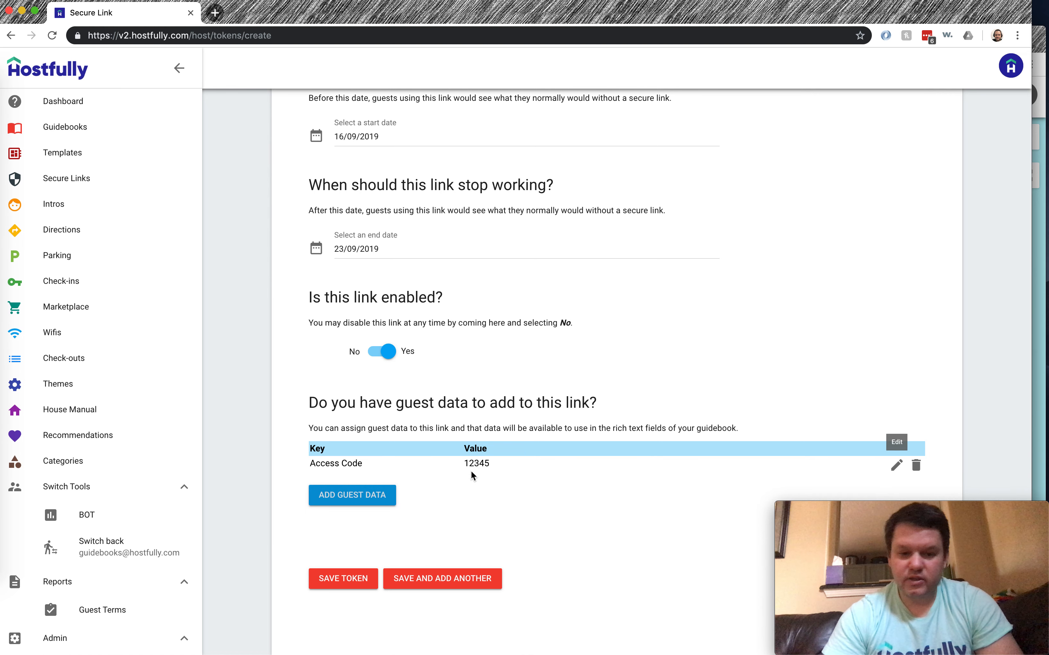
# Add Guest First Name and Guest Last Name entries with the guest's names
pyautogui.click(367, 499)
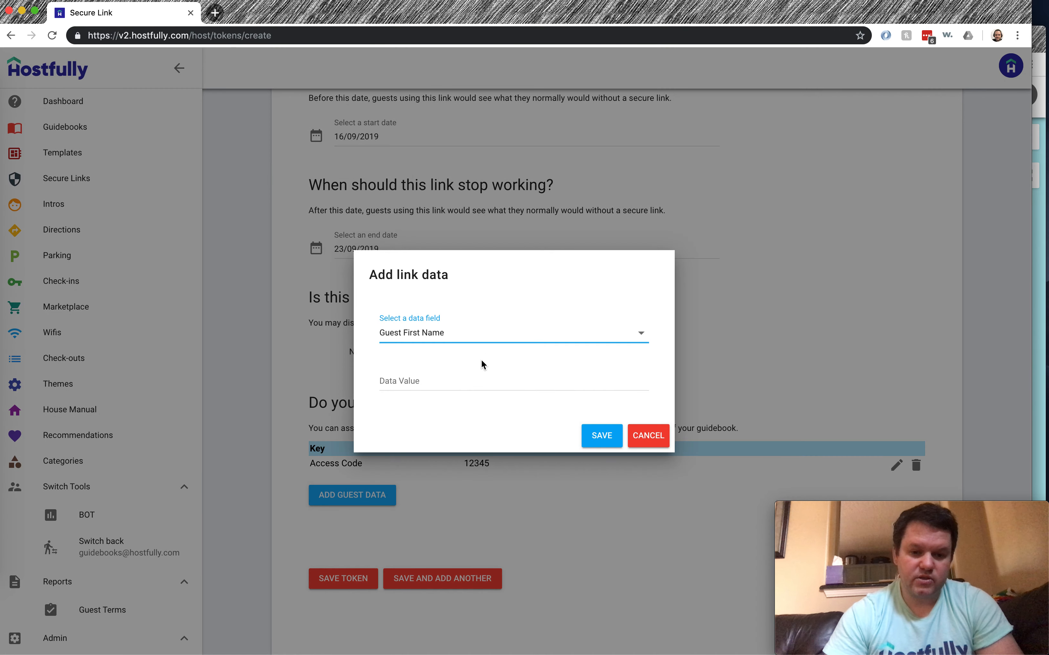
pyautogui.click(450, 384)
pyautogui.click(602, 435)
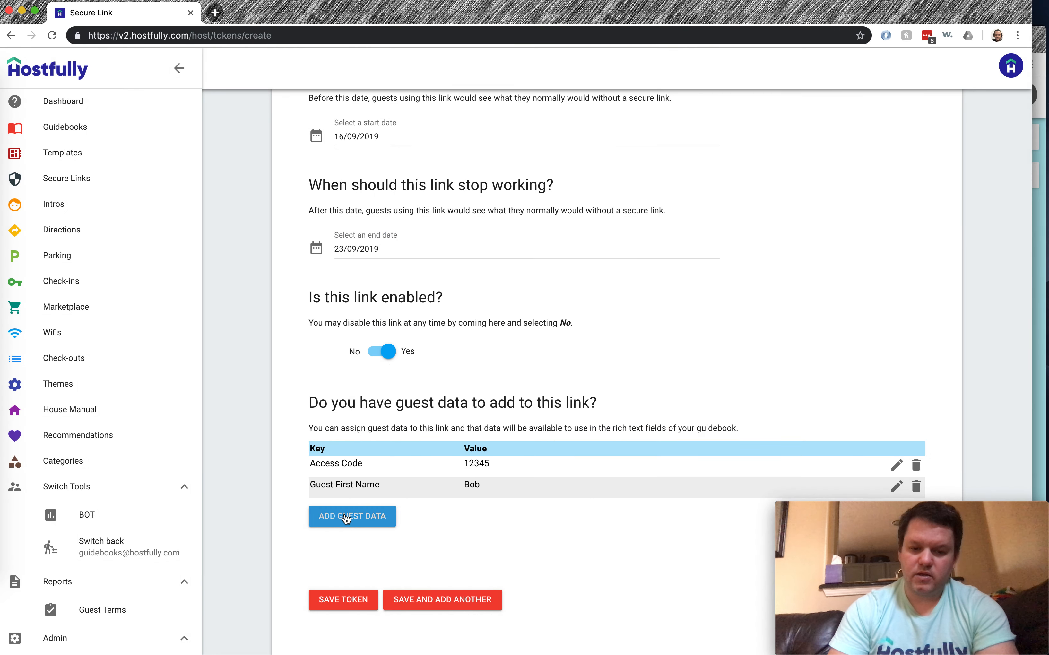
pyautogui.click(346, 516)
pyautogui.click(428, 380)
pyautogui.click(596, 435)
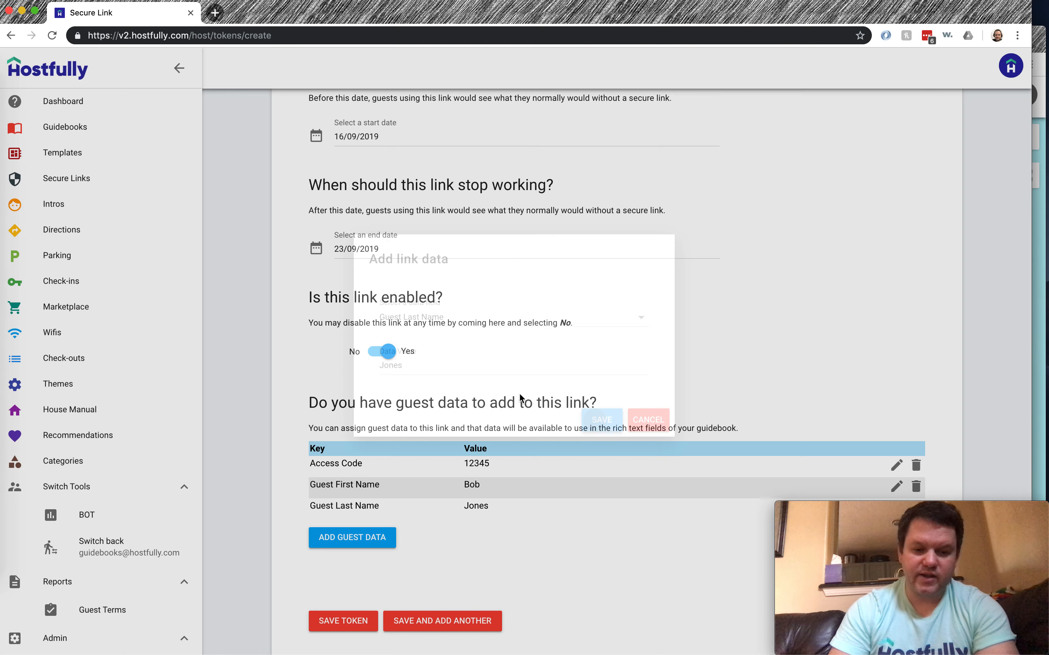
# Add a Check-in Date entry of September 16
pyautogui.click(361, 541)
pyautogui.click(443, 378)
pyautogui.click(463, 334)
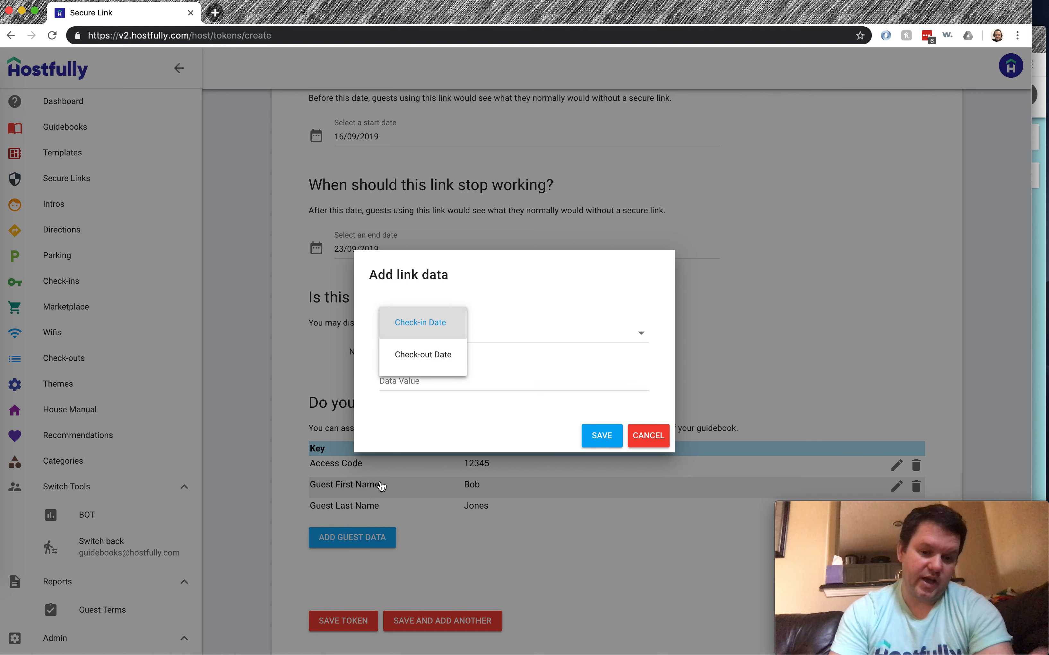
pyautogui.click(440, 323)
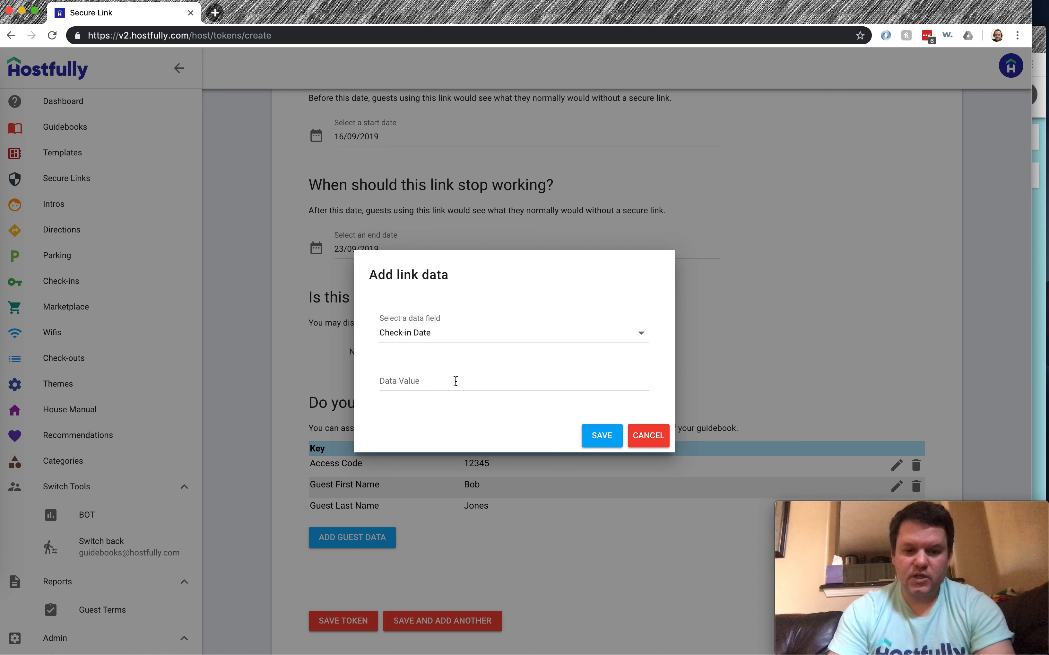
pyautogui.click(456, 381)
pyautogui.write('Se')
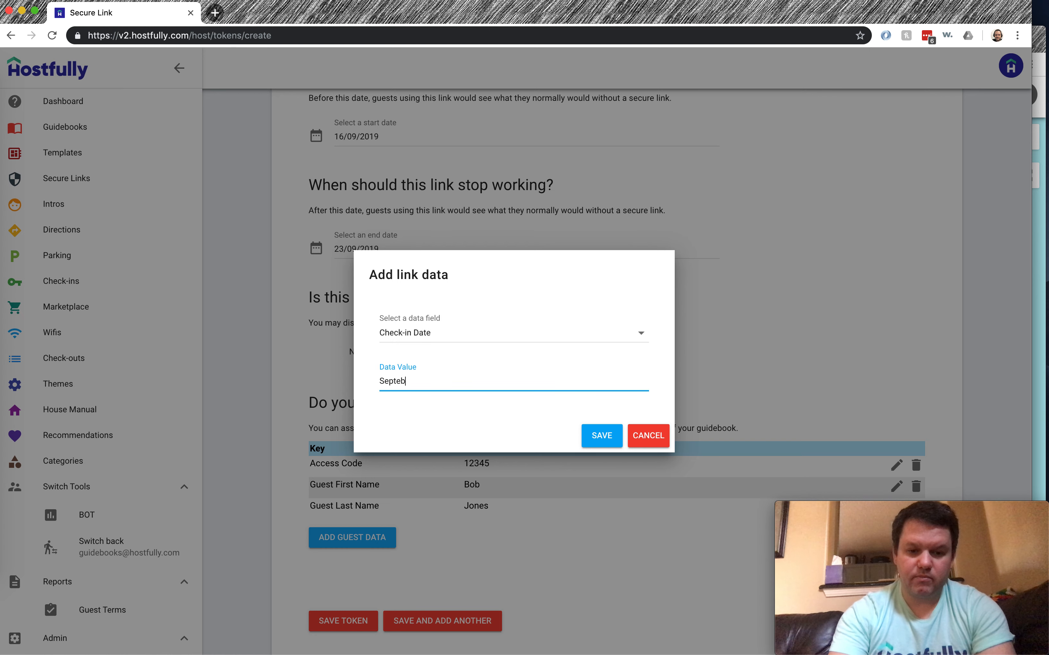
pyautogui.write('ptember 16')
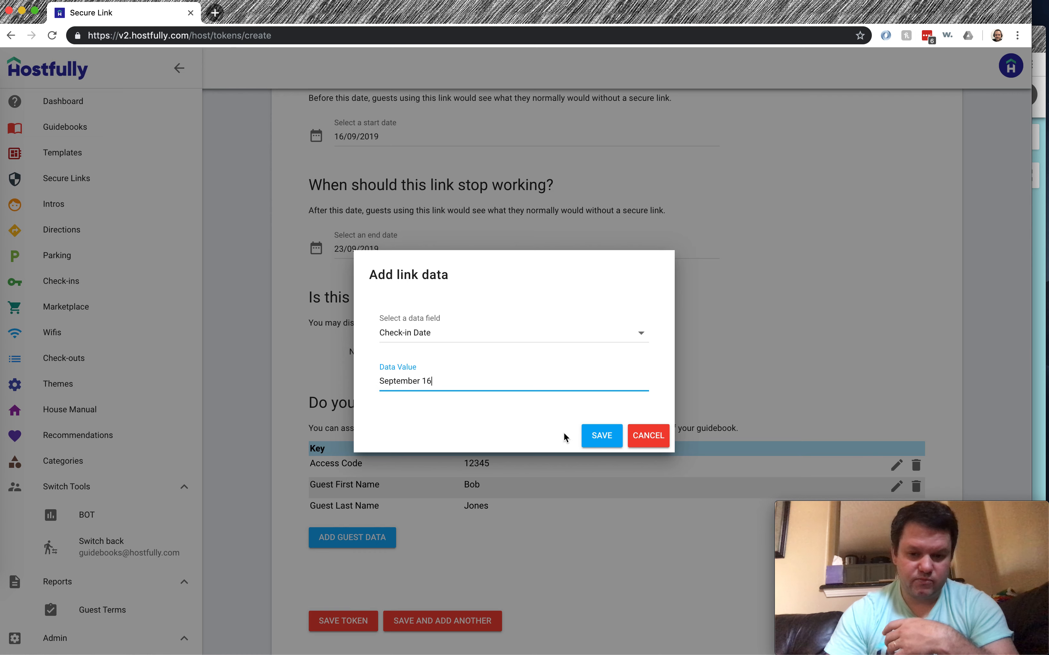
pyautogui.click(596, 436)
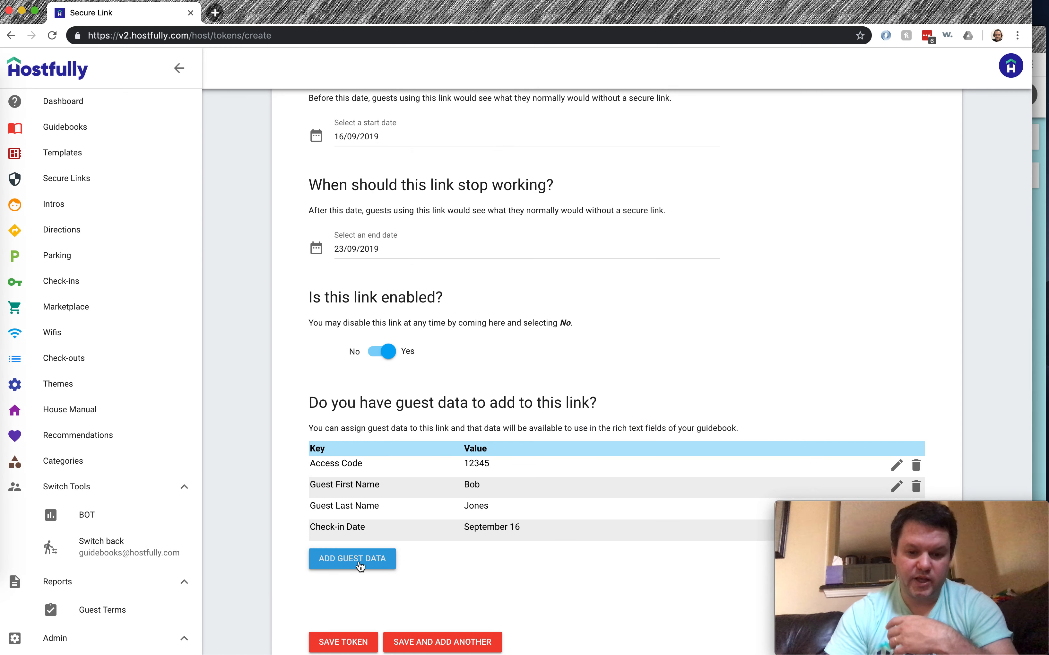
# Add a Check-out Date entry of September 23 and save the secure link
pyautogui.click(356, 564)
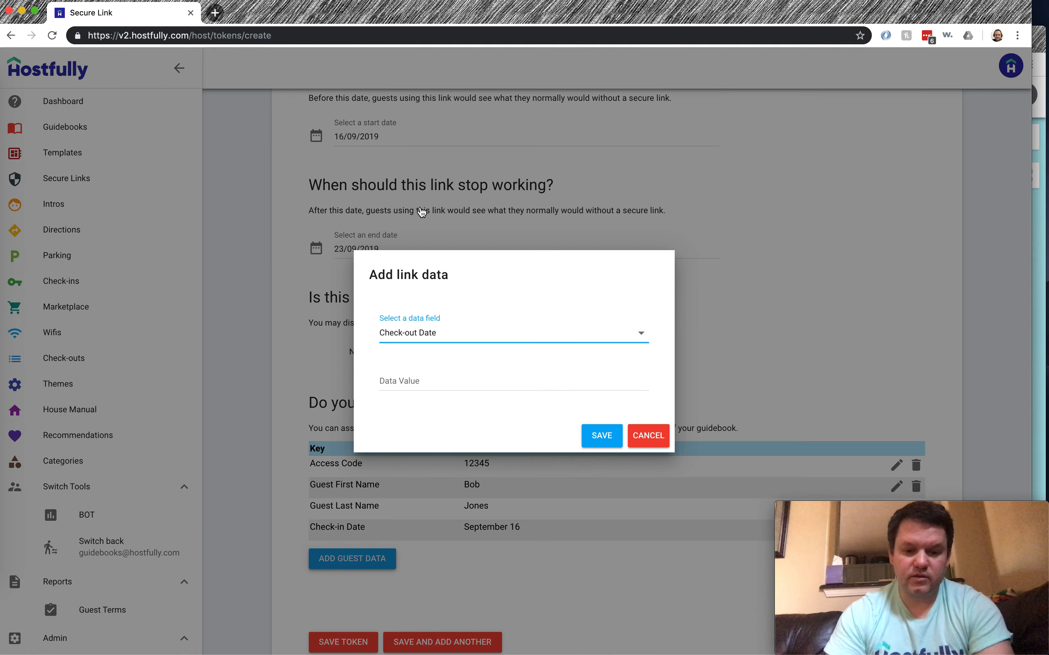
pyautogui.click(426, 378)
pyautogui.write('Sept')
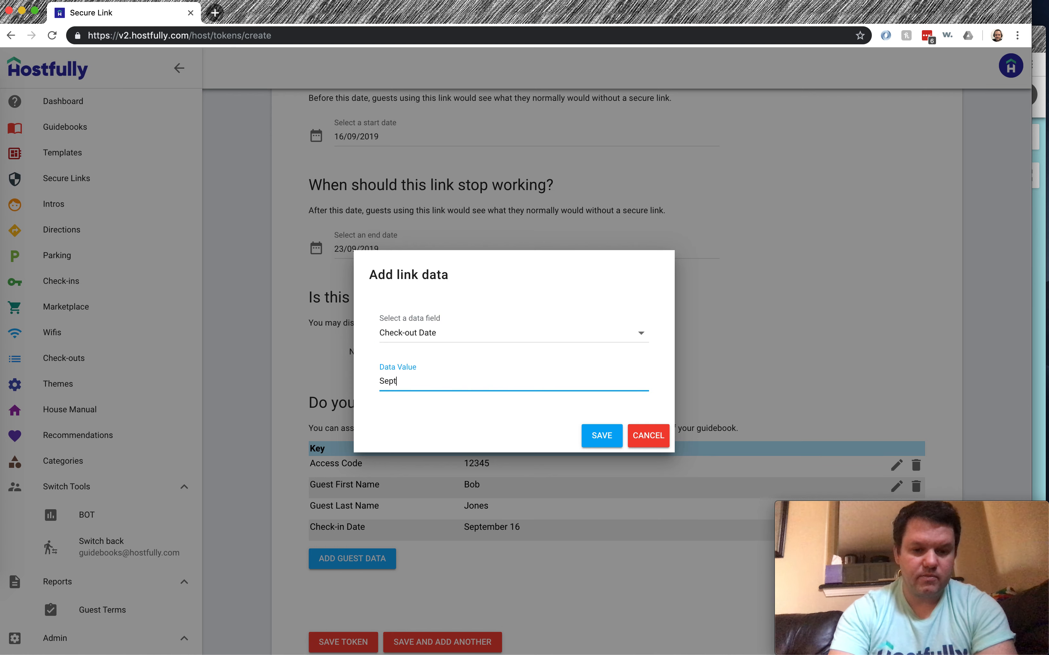
pyautogui.write('ember 23')
pyautogui.click(592, 435)
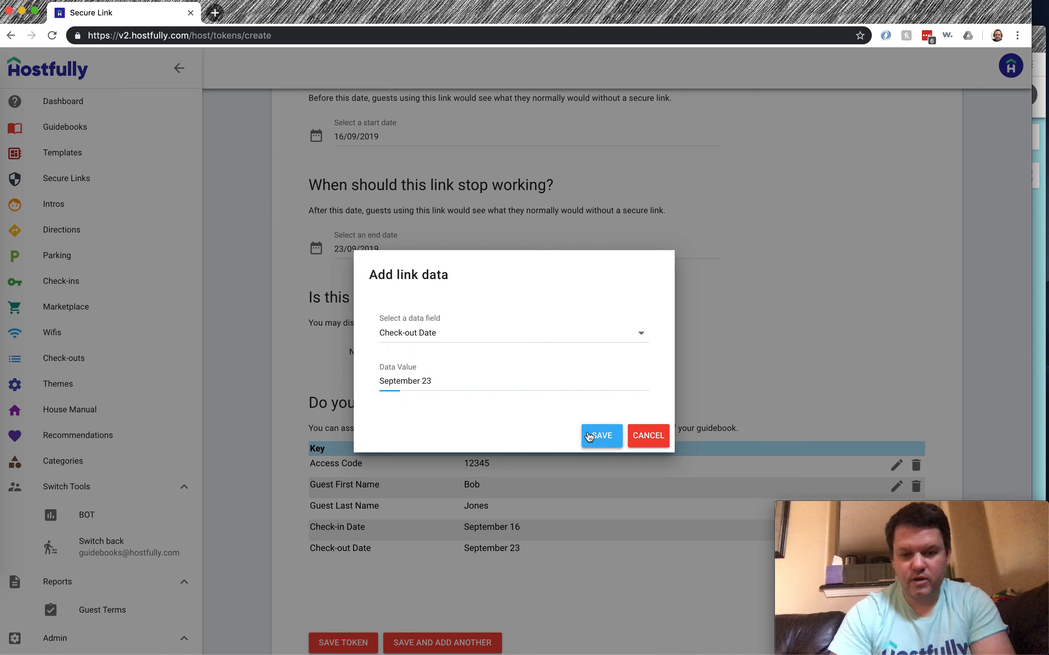
pyautogui.scroll(-3, 539, 304)
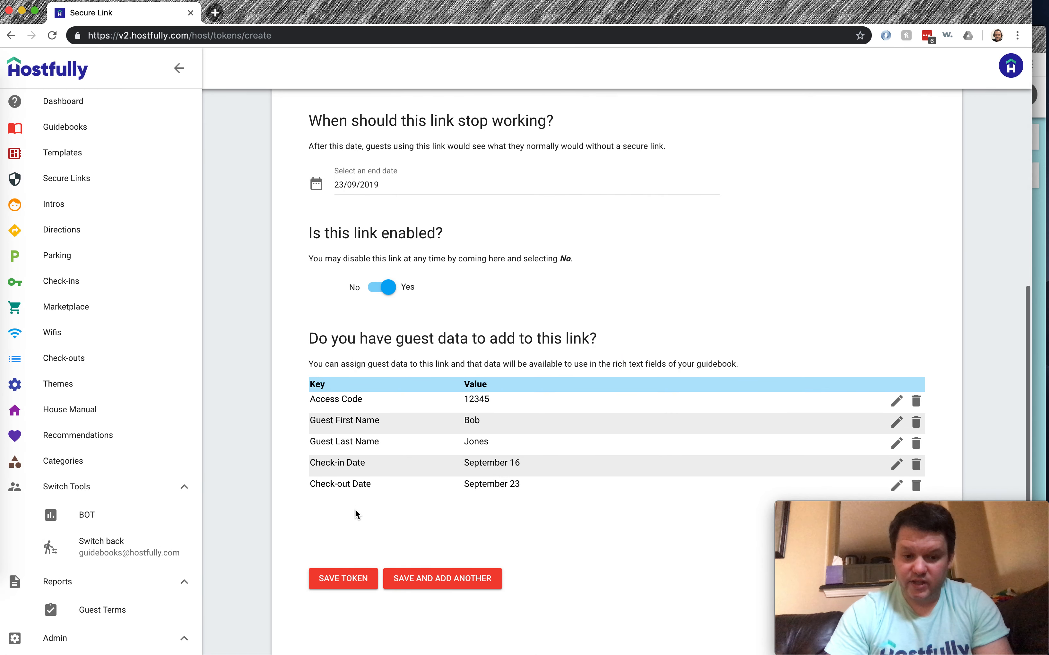
pyautogui.click(339, 585)
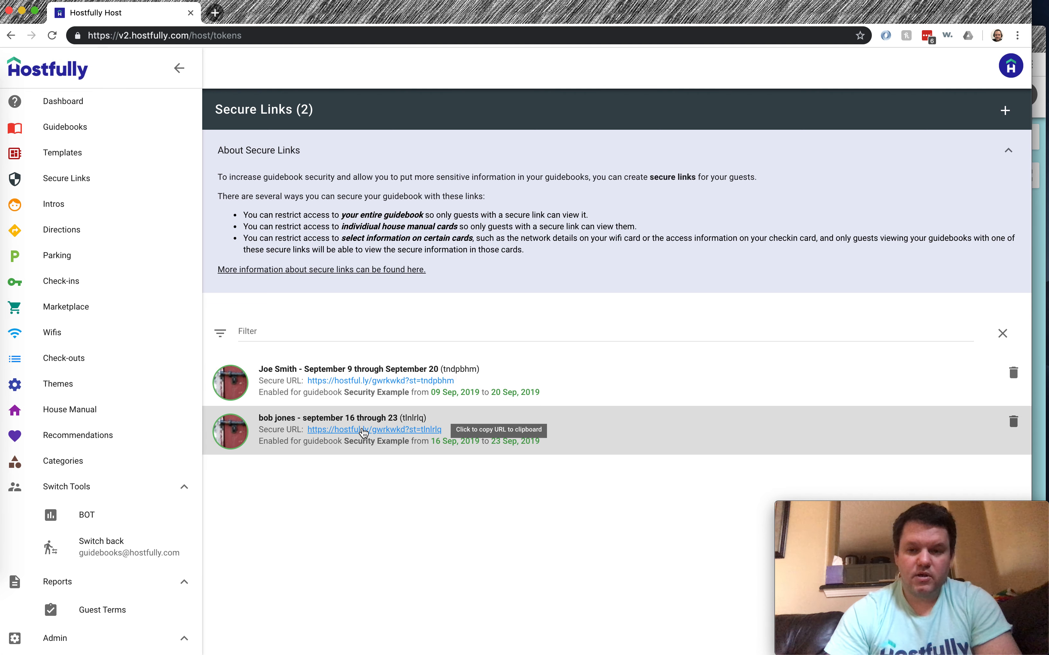
# Copy the new link's secure URL and load it in the private guidebook window
pyautogui.click(363, 430)
pyautogui.click(1037, 36)
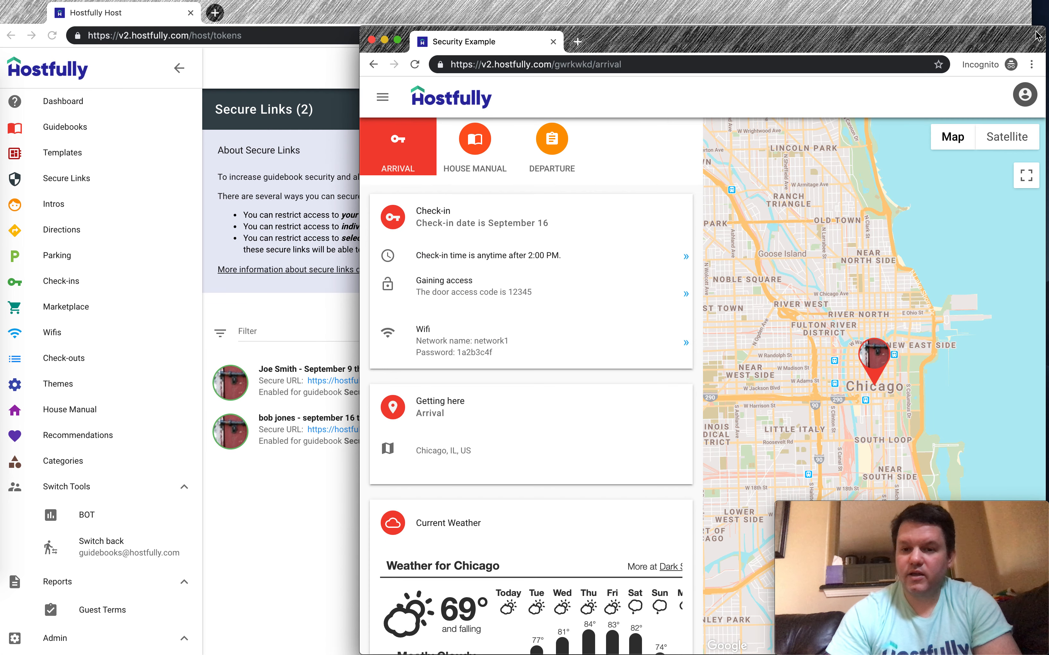
pyautogui.click(620, 63)
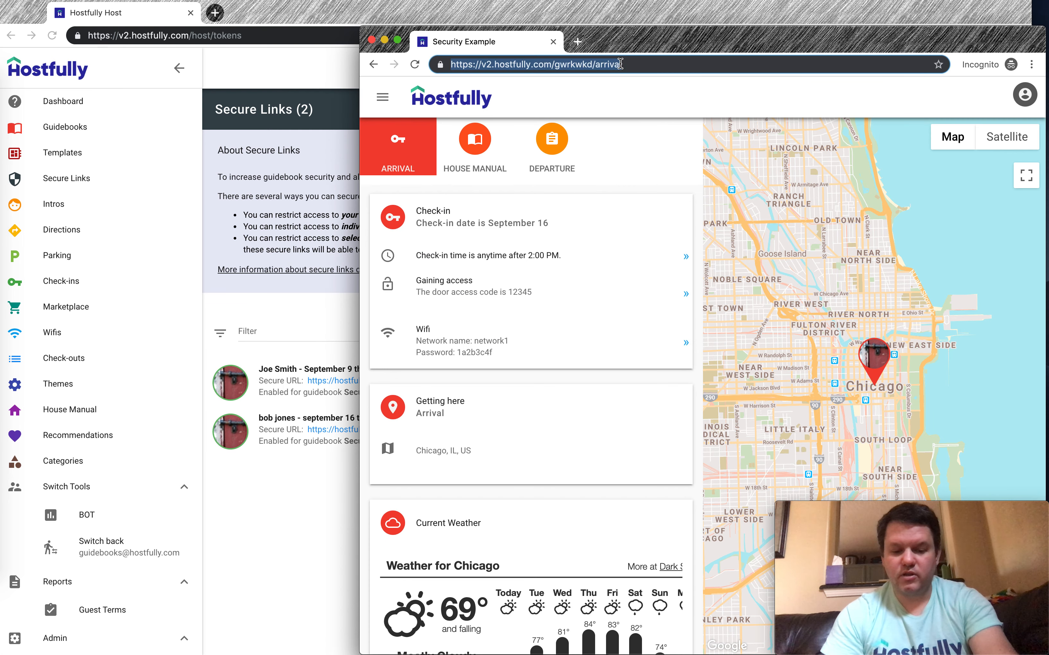
pyautogui.hotkey('ctrl', 'v')
pyautogui.press('Return')
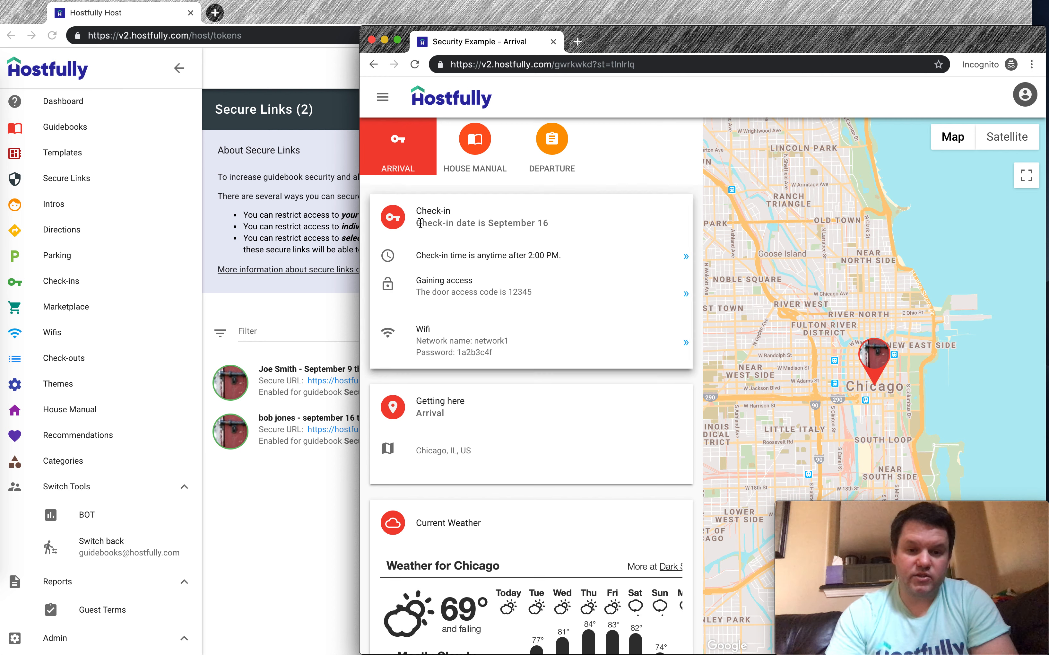
# Check the Departure and Arrival sections for the September 23 and September 16 dates
pyautogui.click(563, 142)
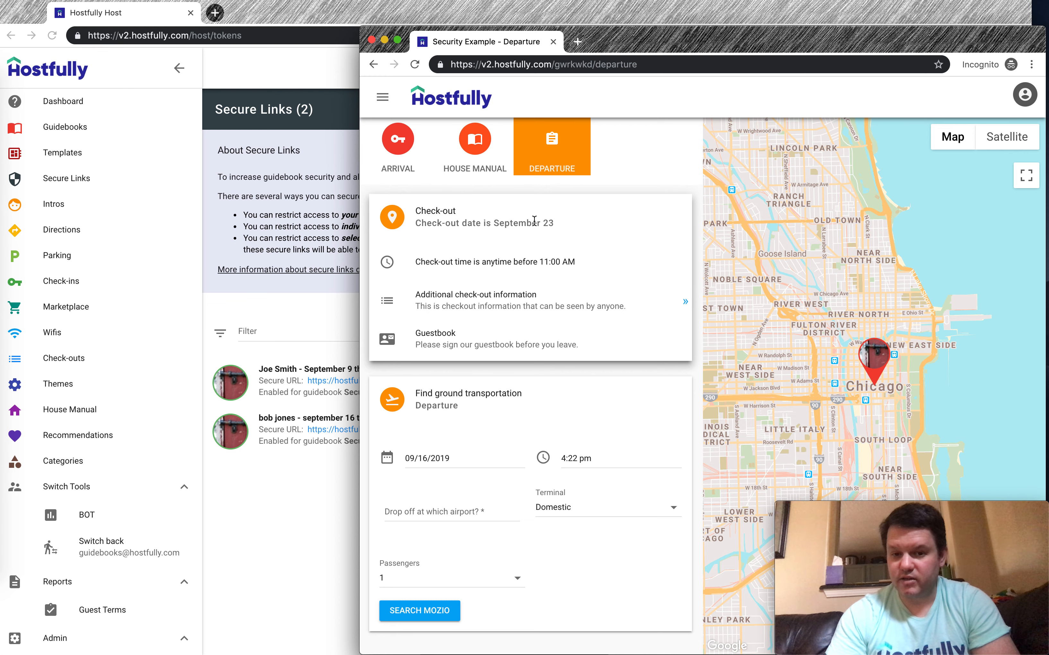
pyautogui.click(400, 149)
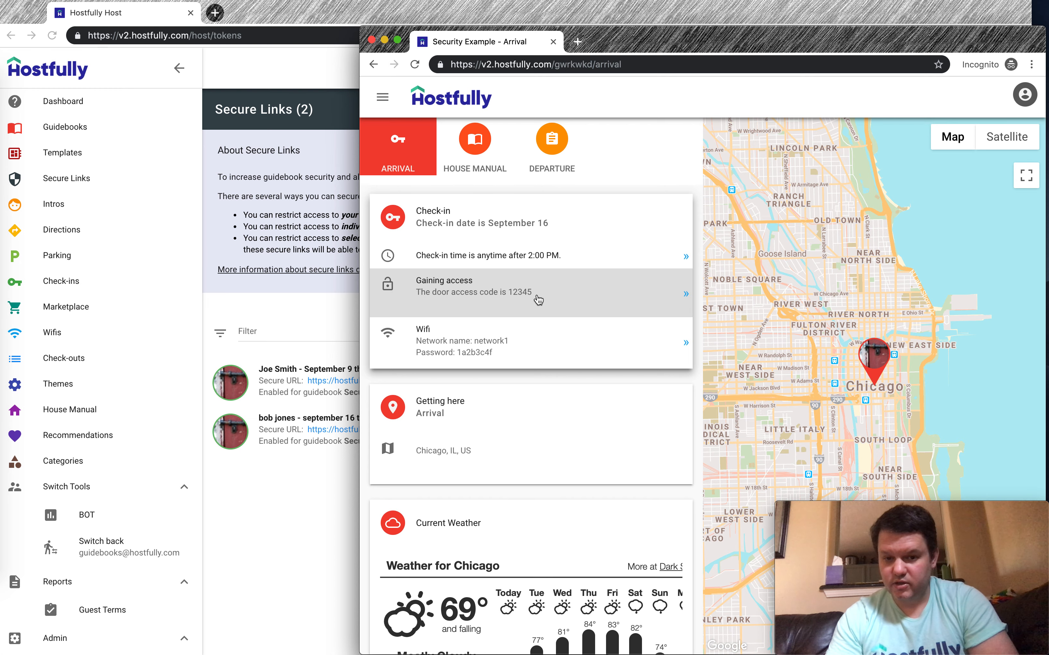
pyautogui.click(273, 442)
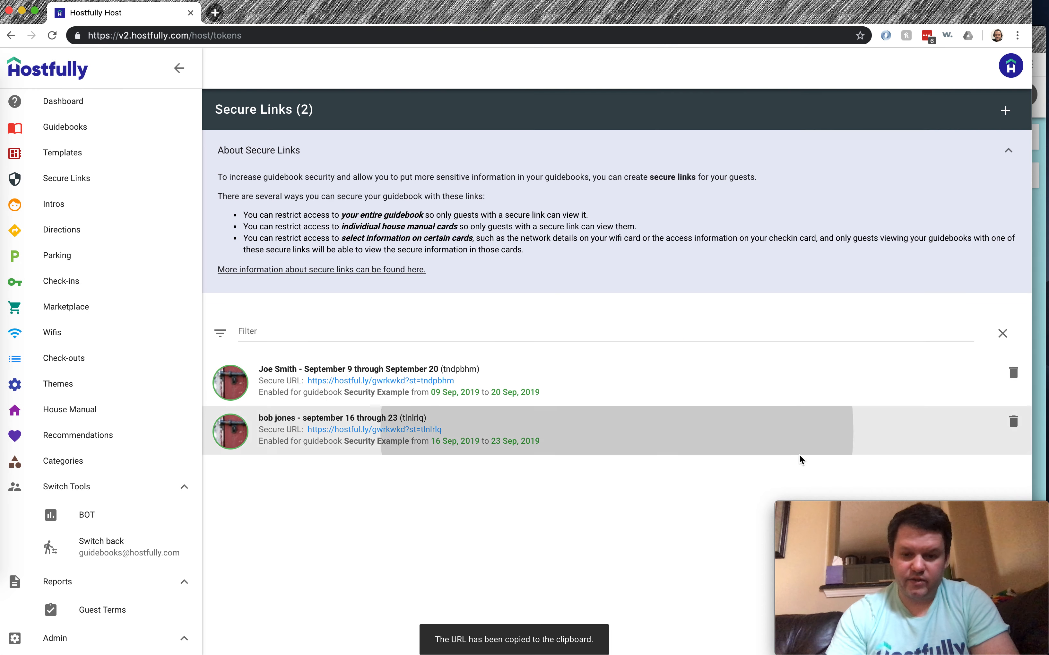
# Replace the 16–23 Sep link's access code with a new value and save the link
pyautogui.click(692, 412)
pyautogui.scroll(-10, 579, 318)
pyautogui.scroll(-3, 823, 469)
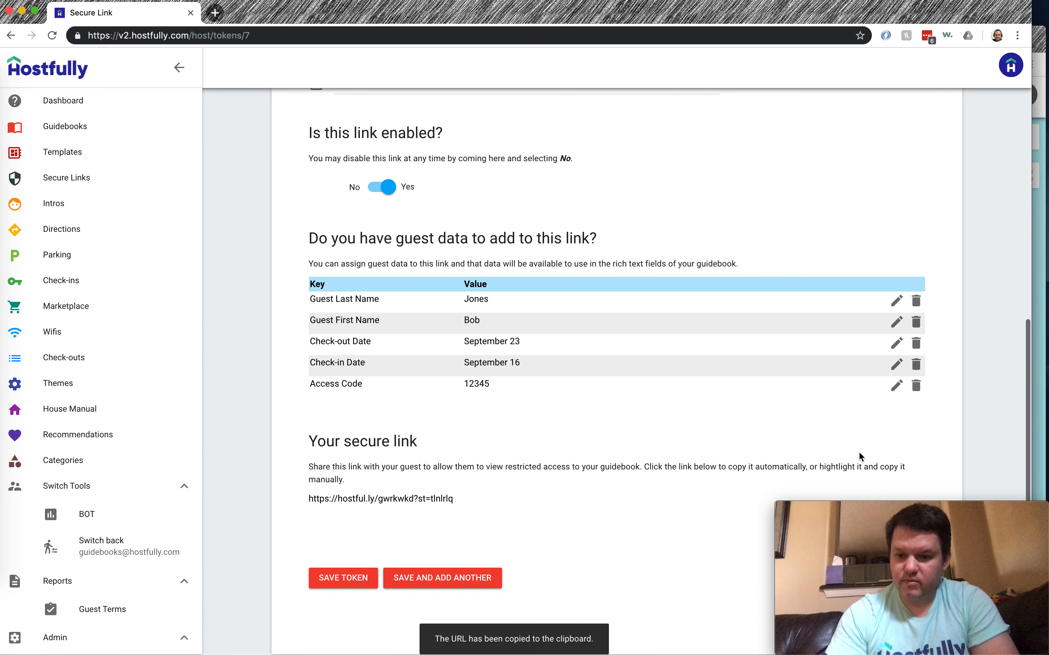
pyautogui.click(896, 385)
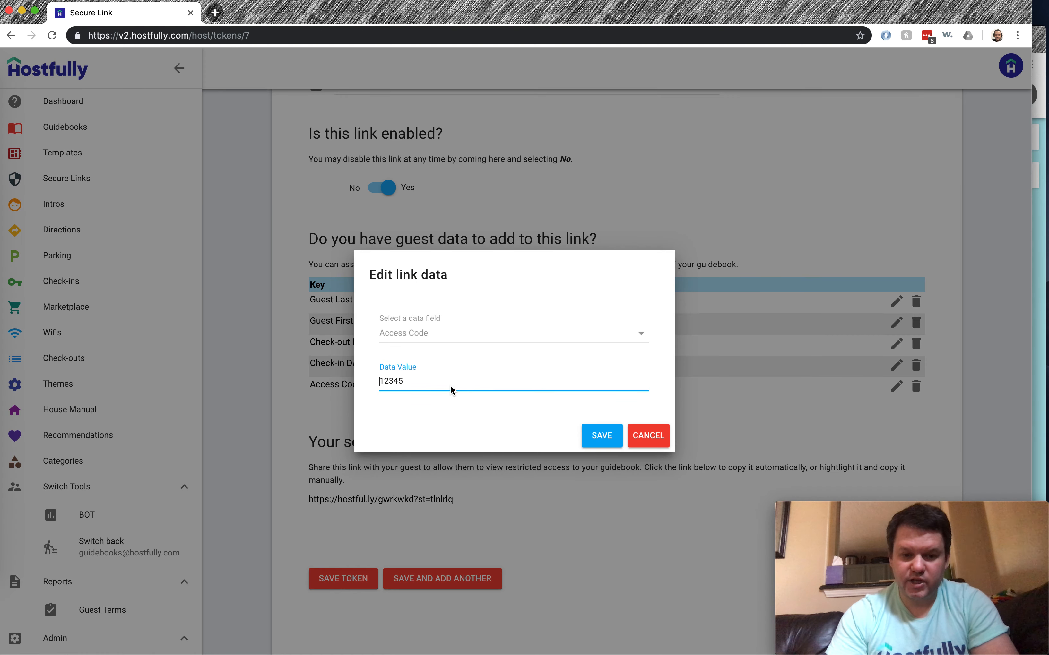
pyautogui.doubleClick(451, 384)
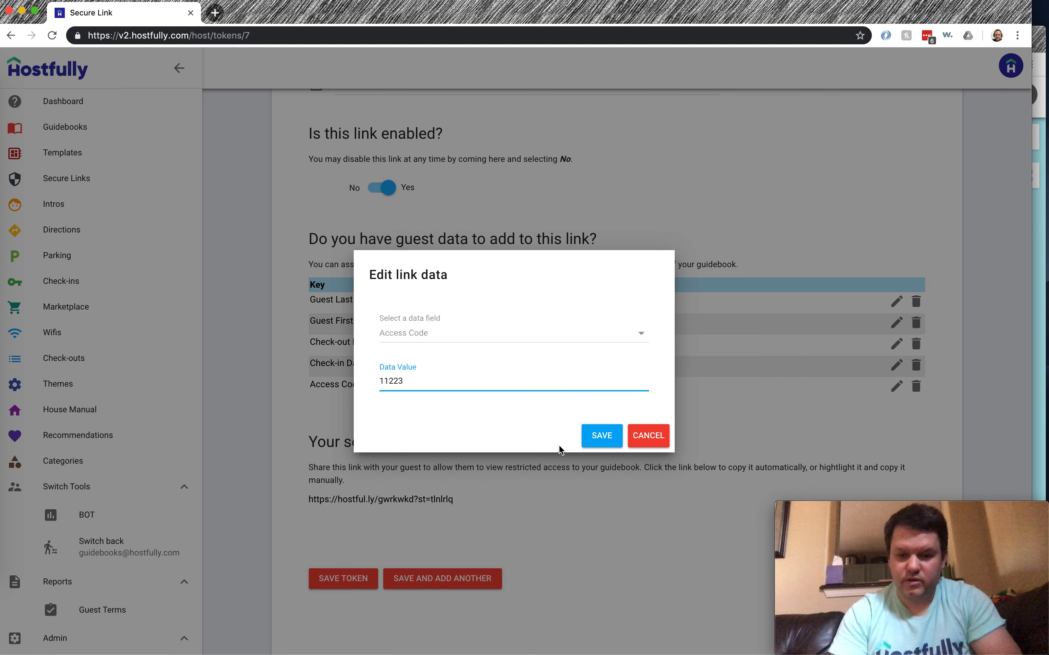
pyautogui.click(596, 435)
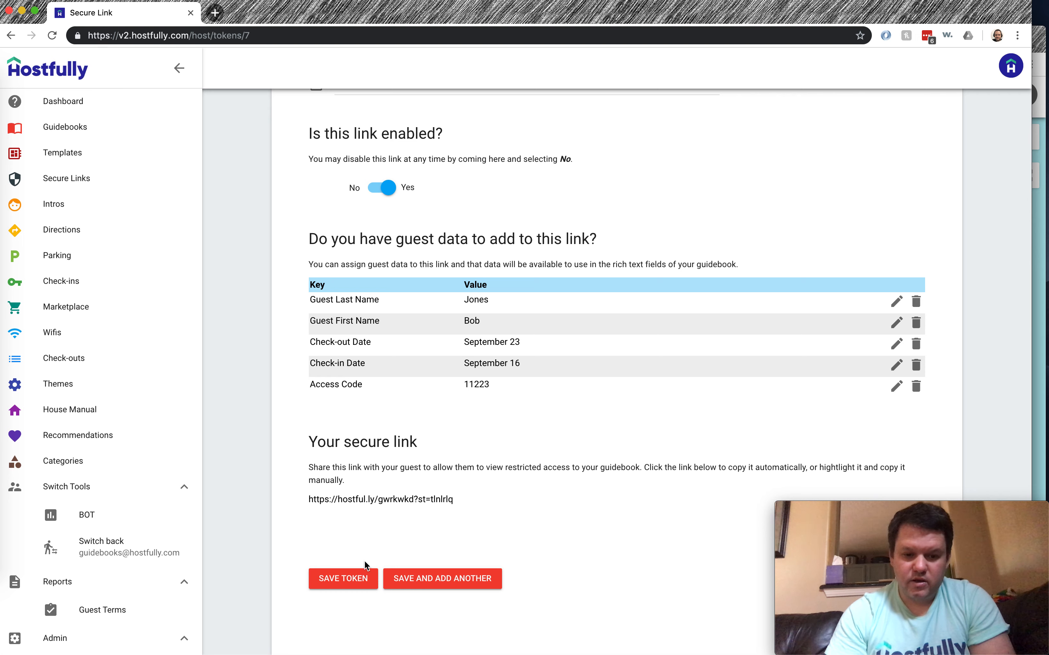
pyautogui.click(346, 579)
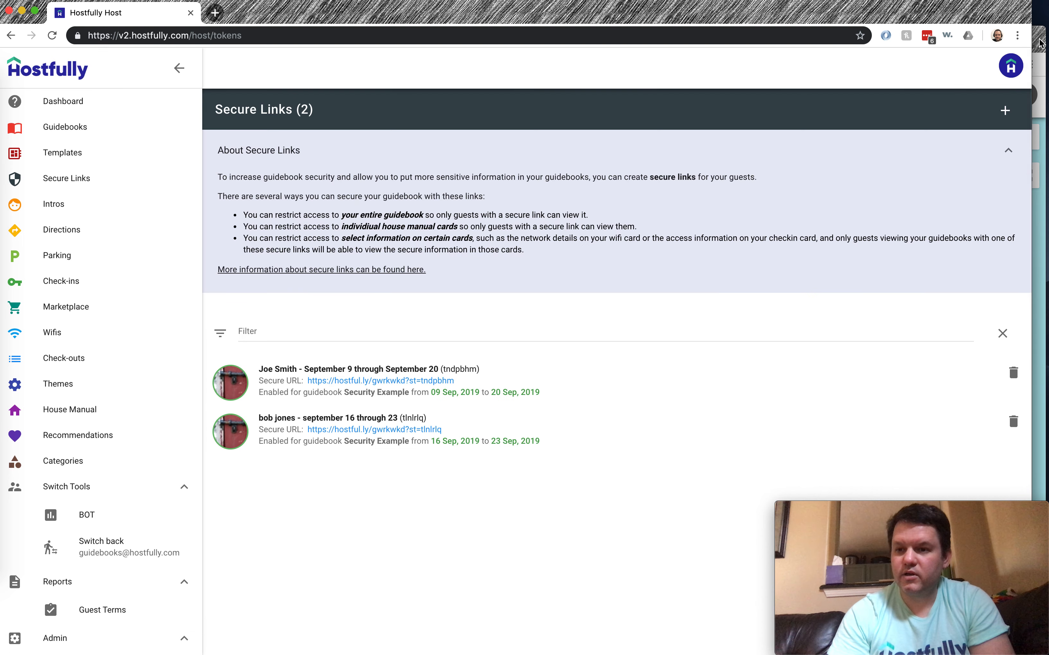
# Reload the private guidebook, view the Gaining access details, and check the intro menu
pyautogui.click(1039, 43)
pyautogui.click(415, 64)
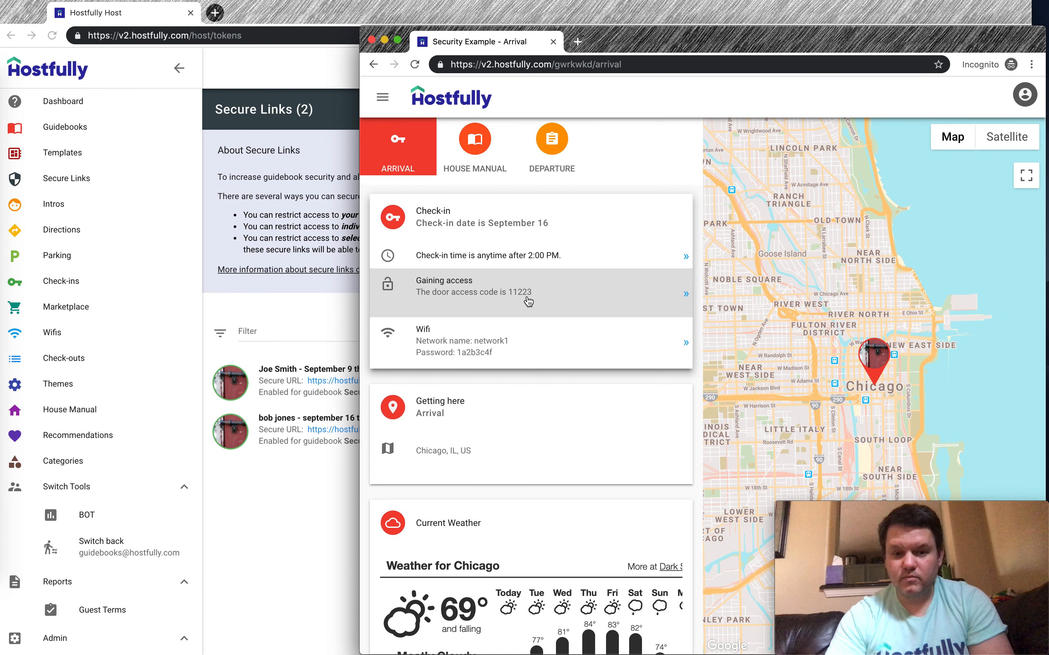
pyautogui.click(533, 279)
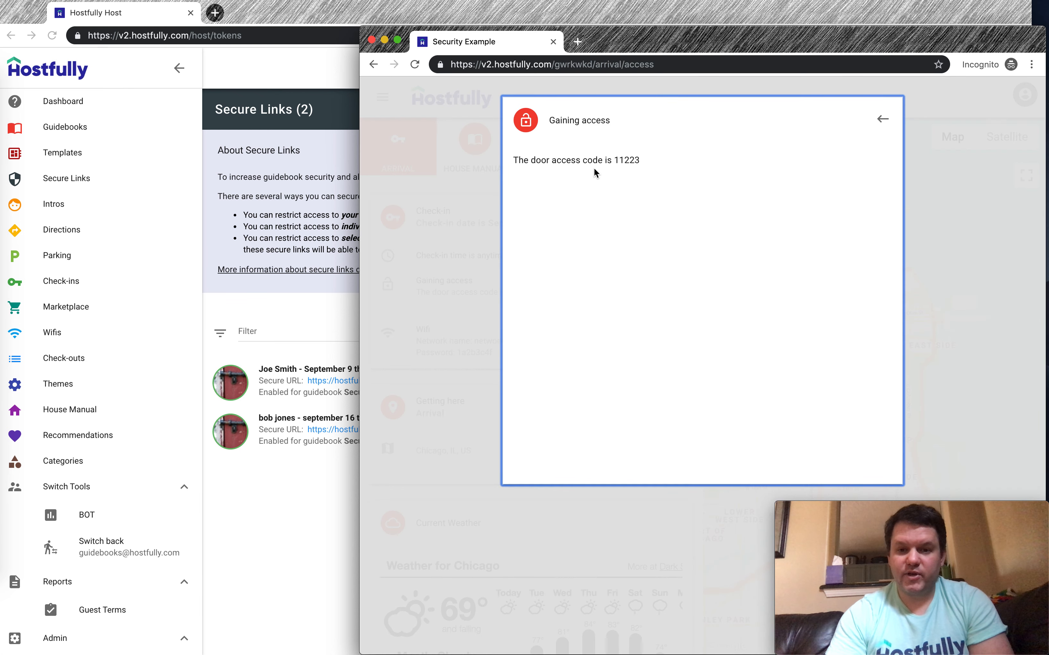
pyautogui.click(882, 119)
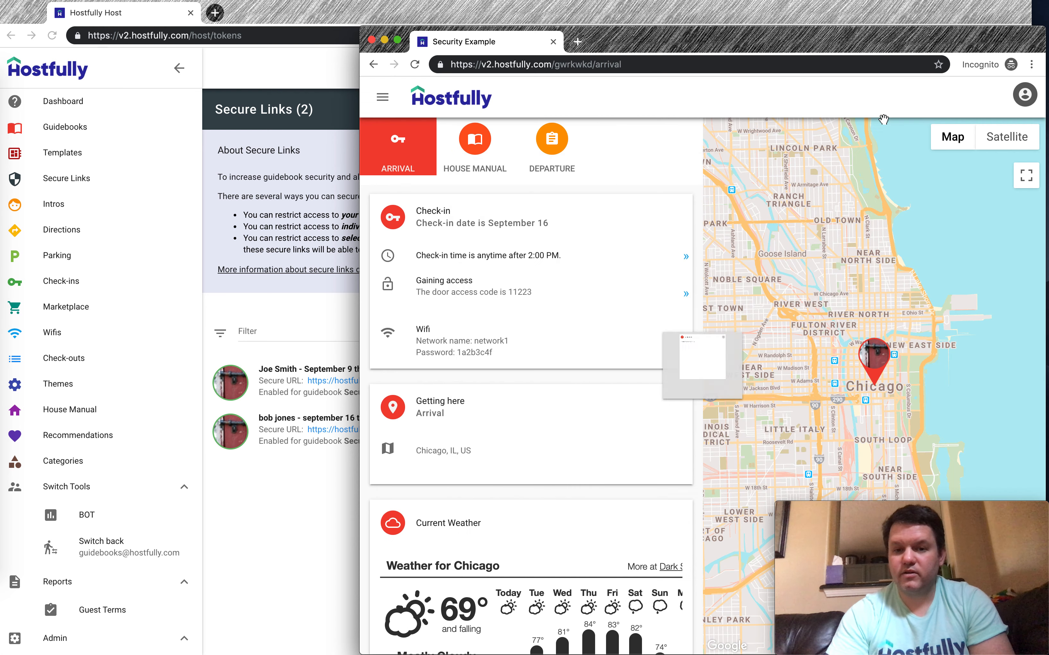
pyautogui.click(383, 98)
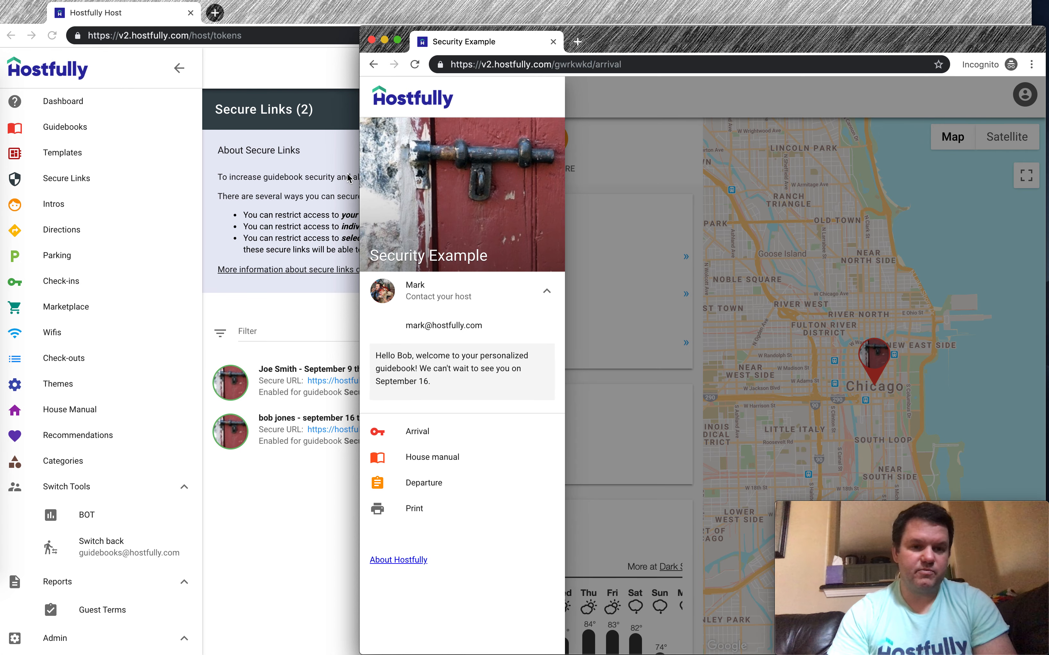
pyautogui.click(277, 20)
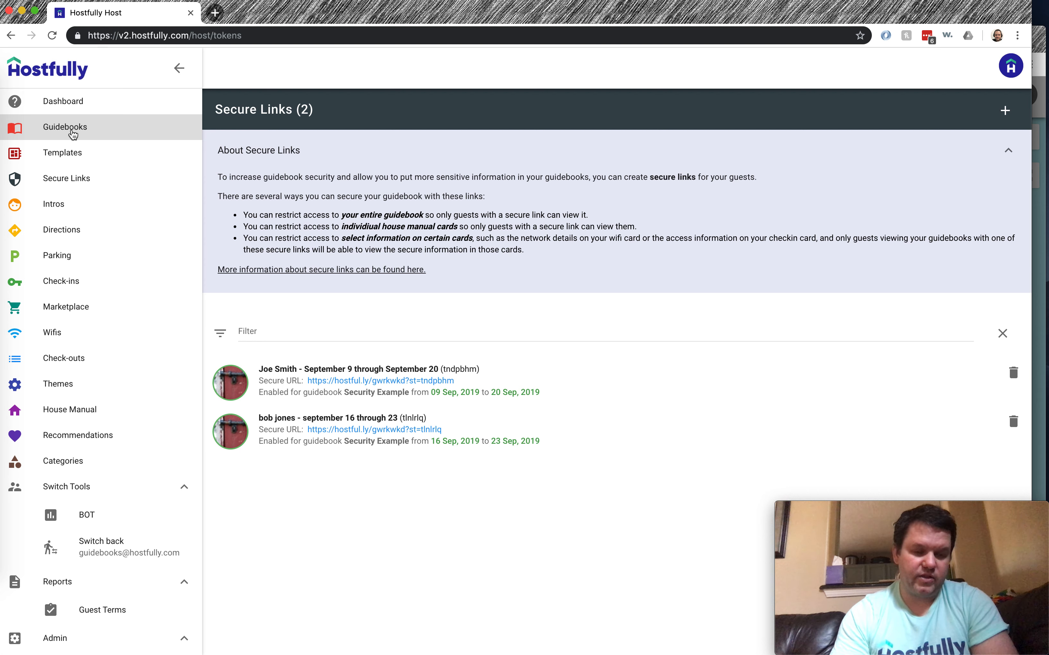
# Open the SEcurity Example intro and begin editing its secure welcome message
pyautogui.click(75, 205)
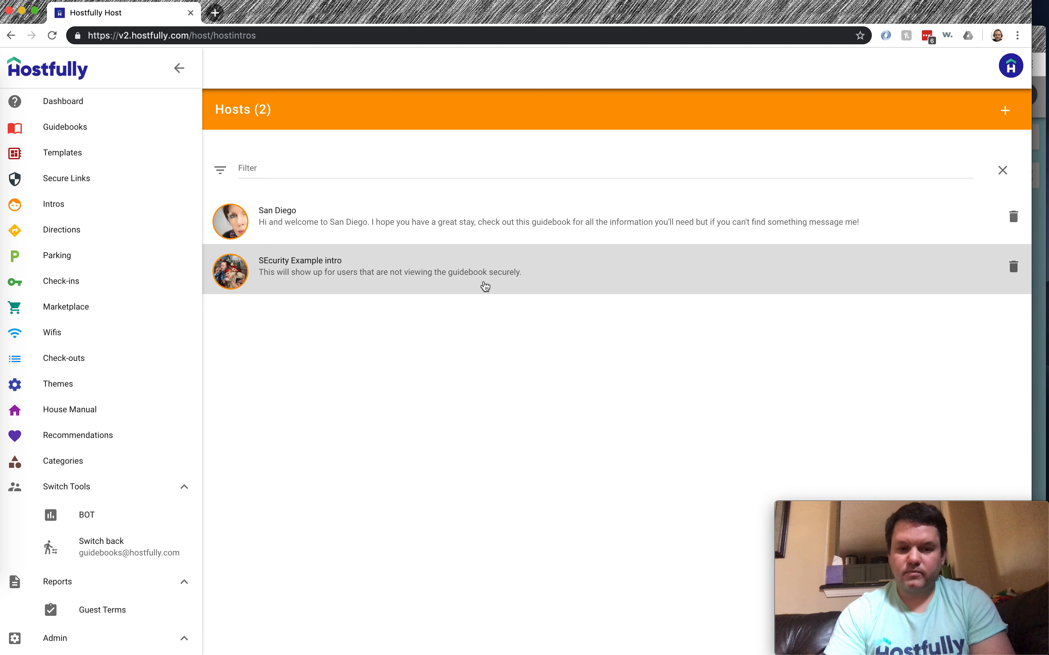
pyautogui.click(580, 273)
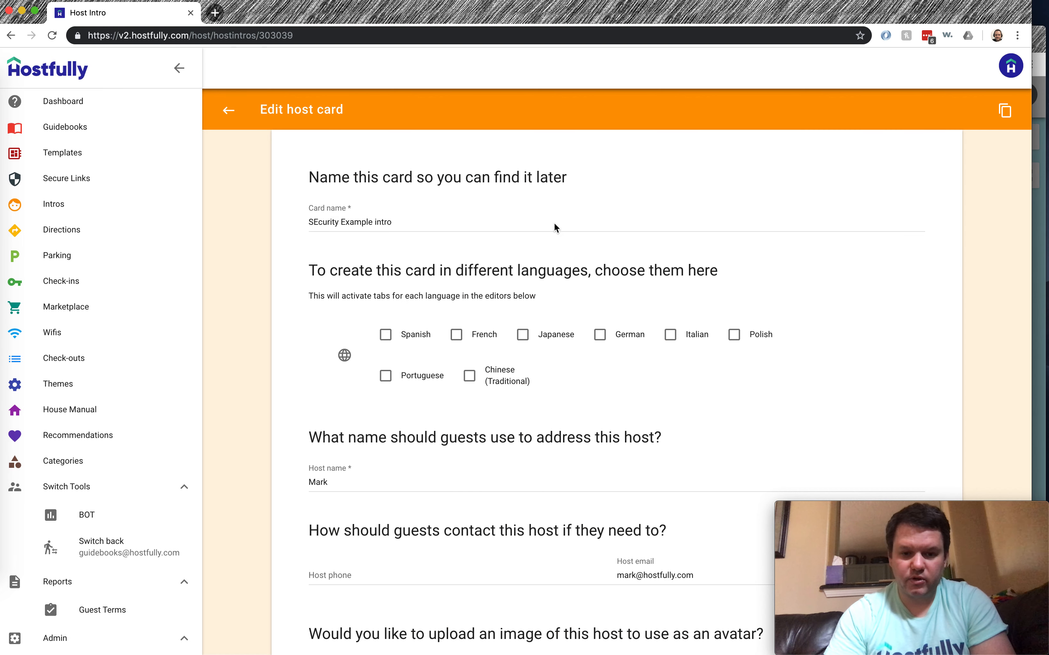
pyautogui.scroll(-14, 555, 221)
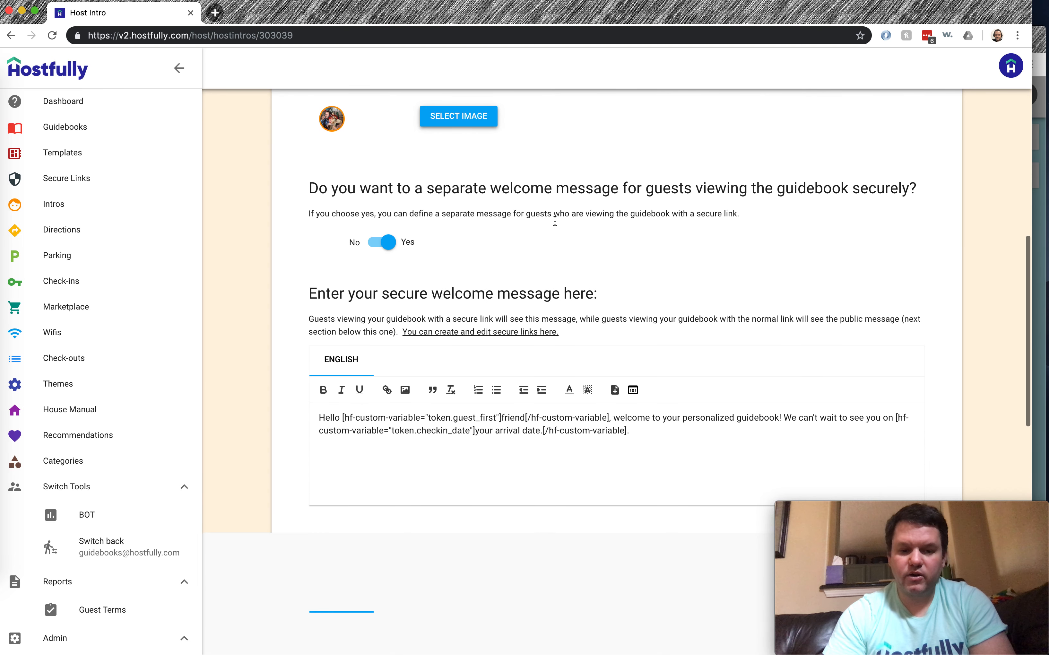
pyautogui.scroll(-2, 555, 225)
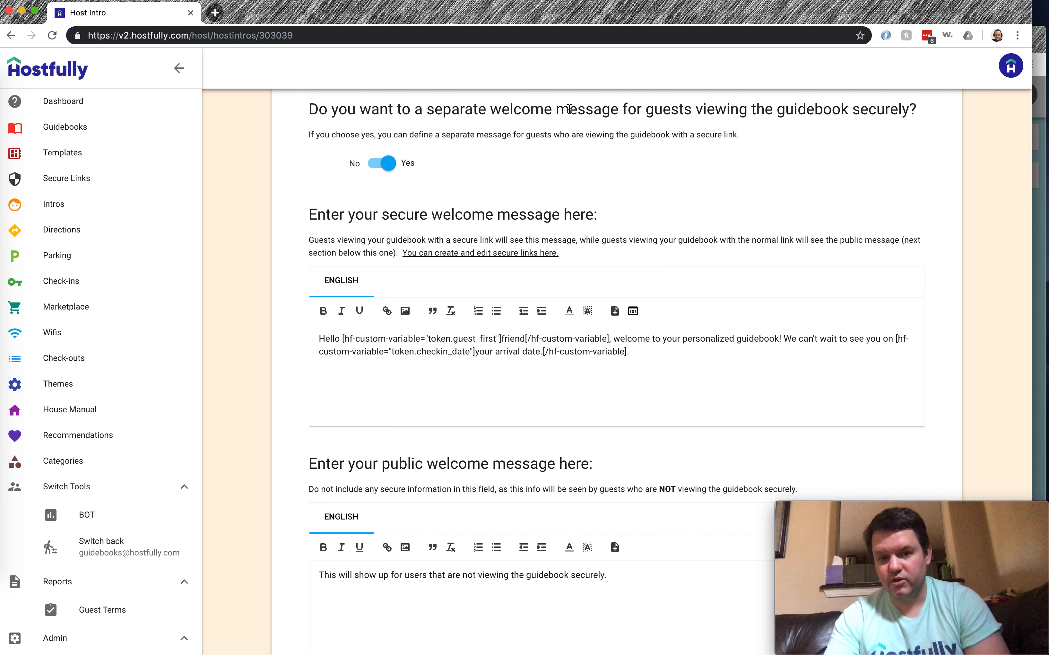
pyautogui.click(376, 163)
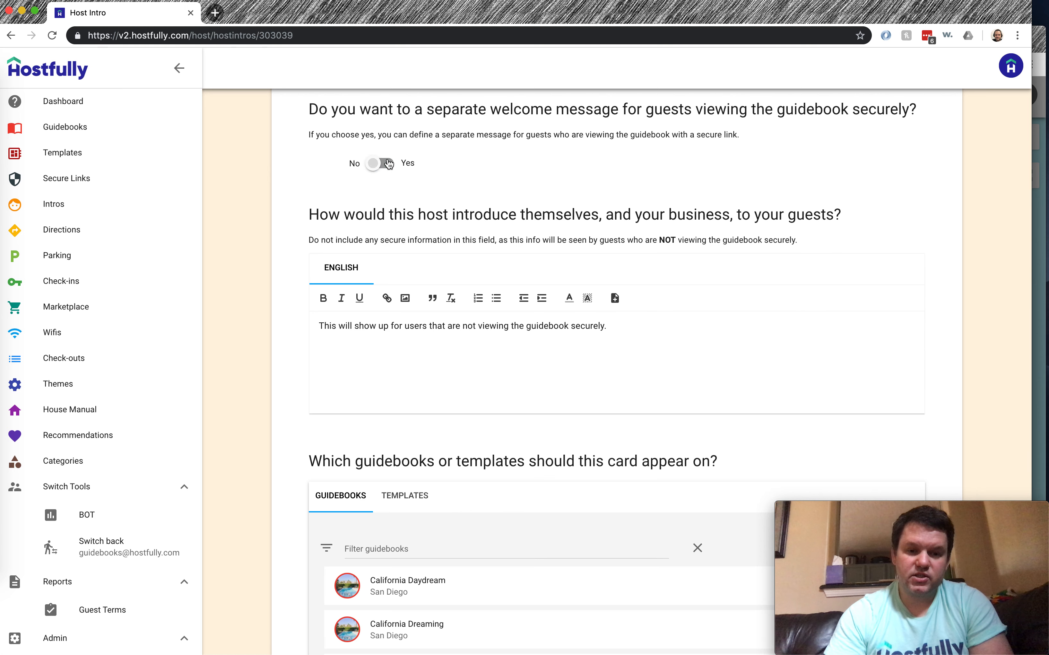
pyautogui.click(375, 164)
pyautogui.scroll(-1, 497, 139)
pyautogui.click(353, 290)
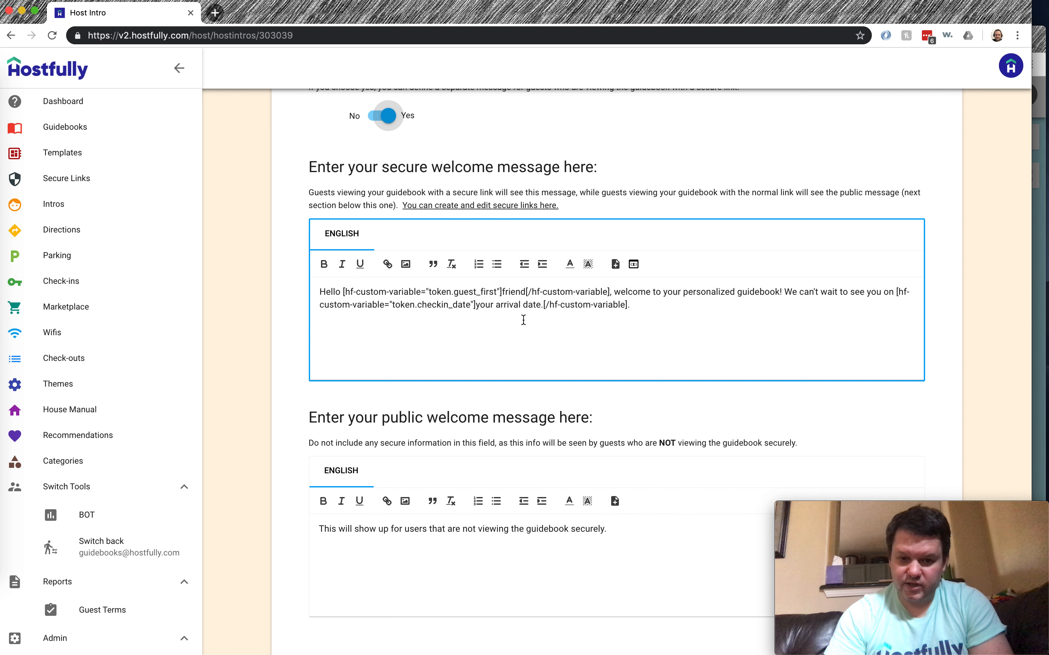
pyautogui.click(388, 536)
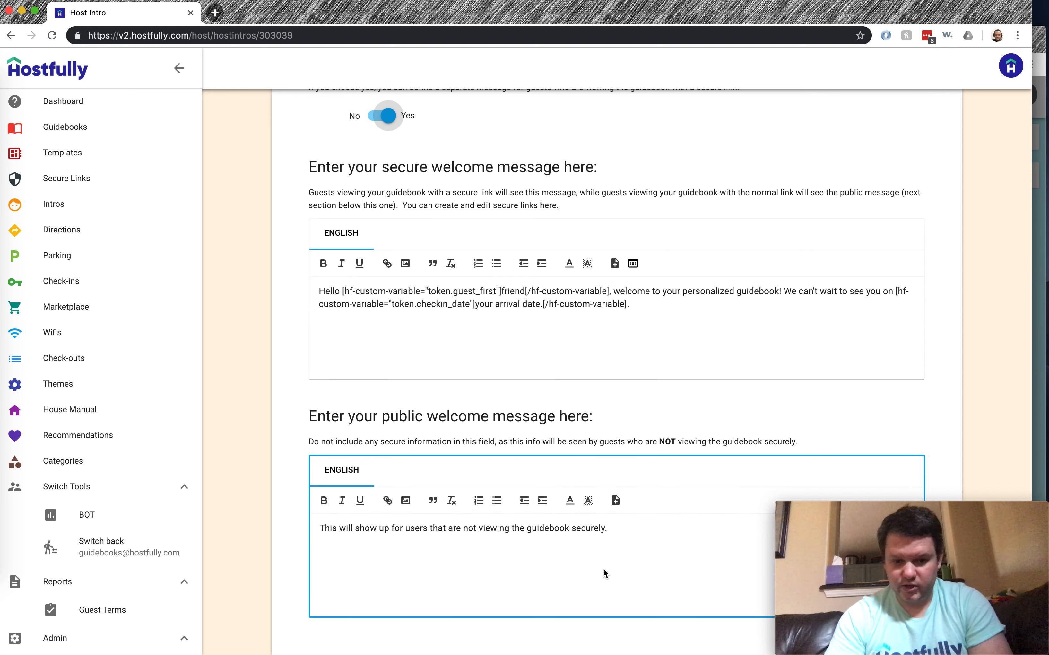
pyautogui.click(662, 320)
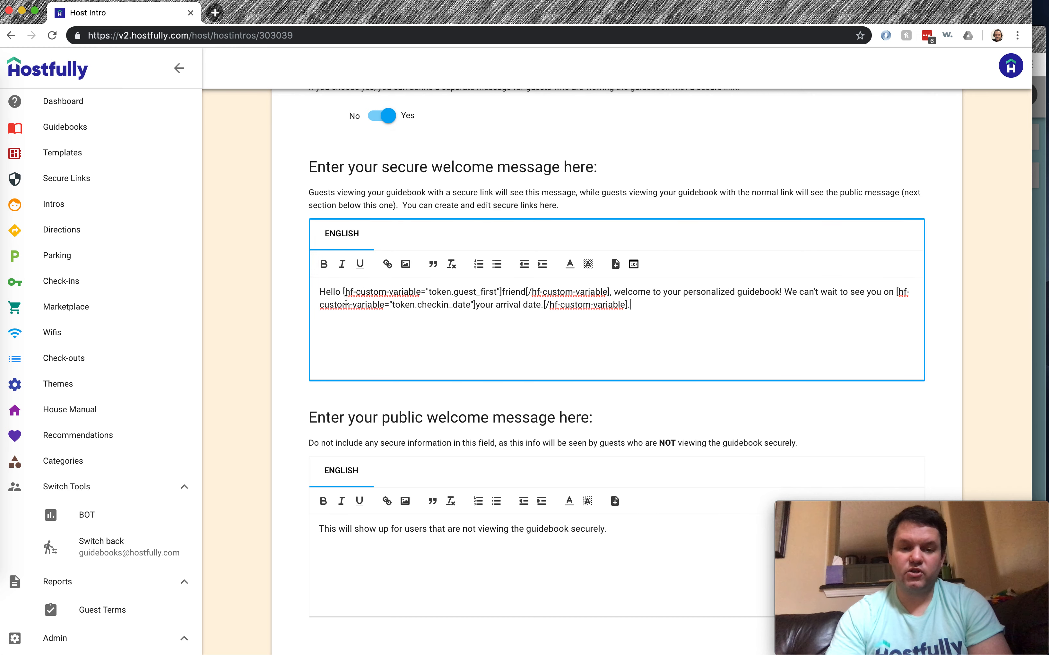
# Delete the guest first-name and check-in date variable tags from the secure message
pyautogui.moveTo(342, 292); pyautogui.dragTo(610, 293)
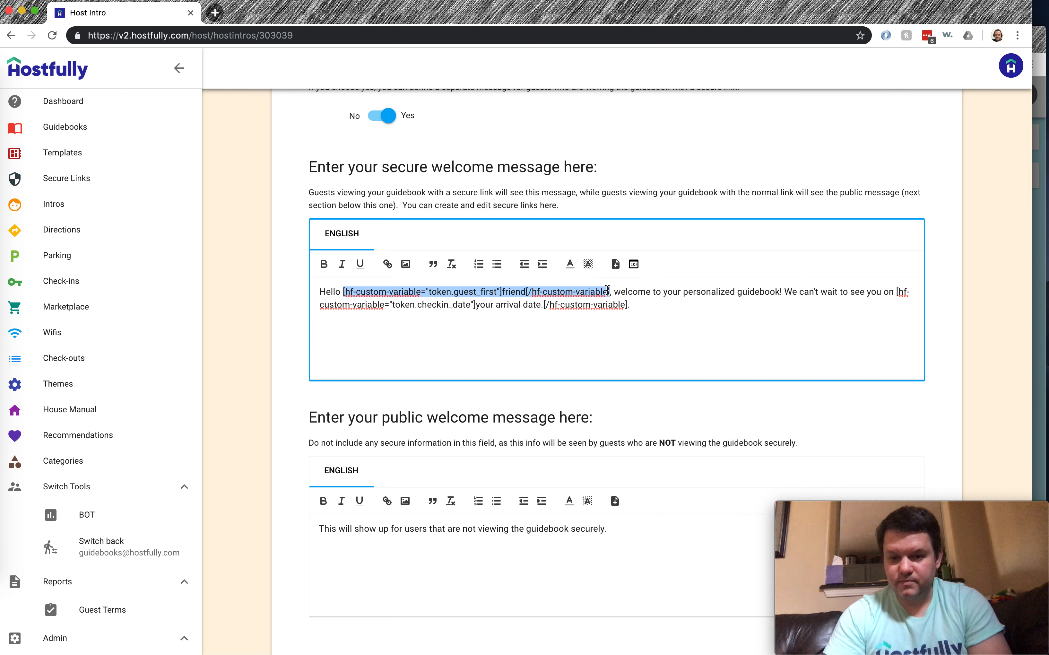
pyautogui.doubleClick(361, 300)
pyautogui.moveTo(342, 291); pyautogui.dragTo(609, 290)
pyautogui.press('BackSpace')
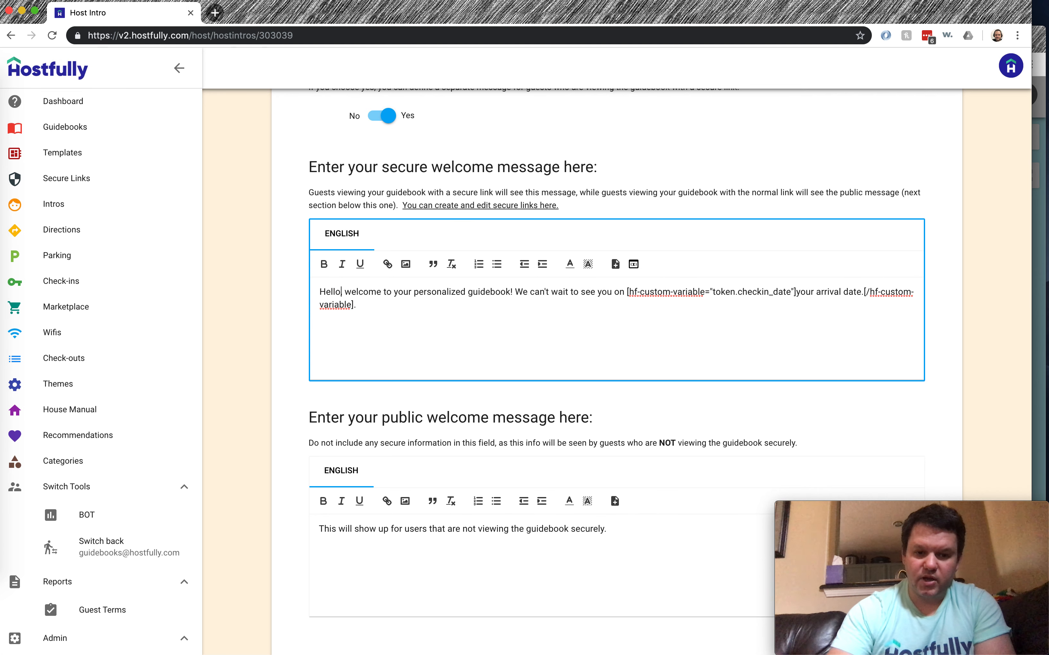
pyautogui.moveTo(627, 292); pyautogui.dragTo(354, 304)
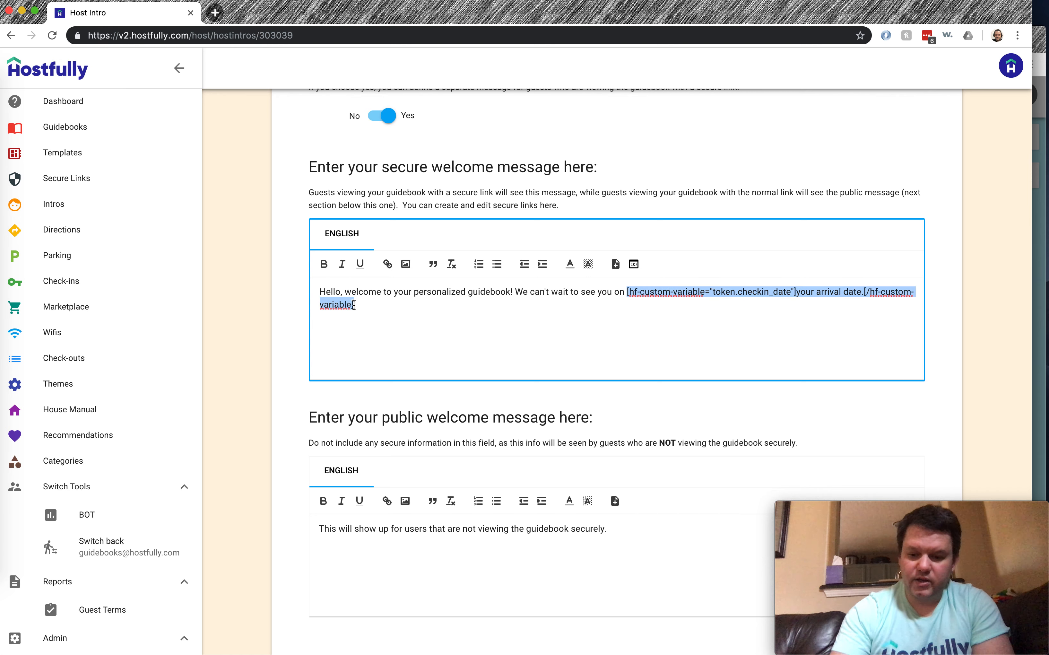
pyautogui.press('BackSpace')
# Type the guest's first name after Hello and 'September' before the closing period
pyautogui.click(344, 292)
pyautogui.press('Left')
pyautogui.press('BackSpace')
pyautogui.write('Bob')
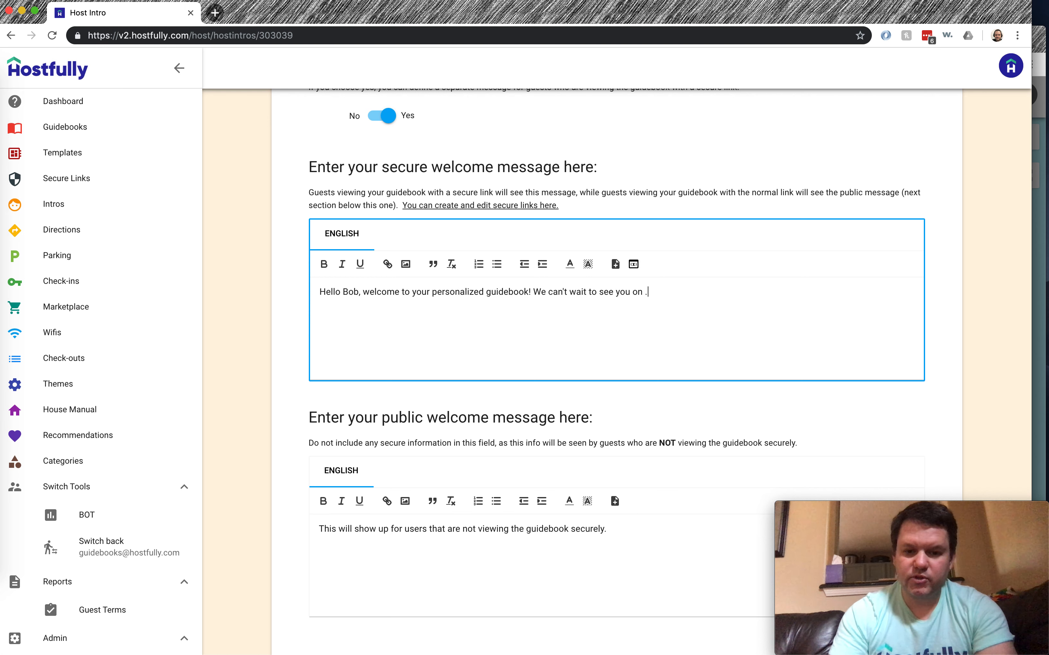
pyautogui.press('BackSpace')
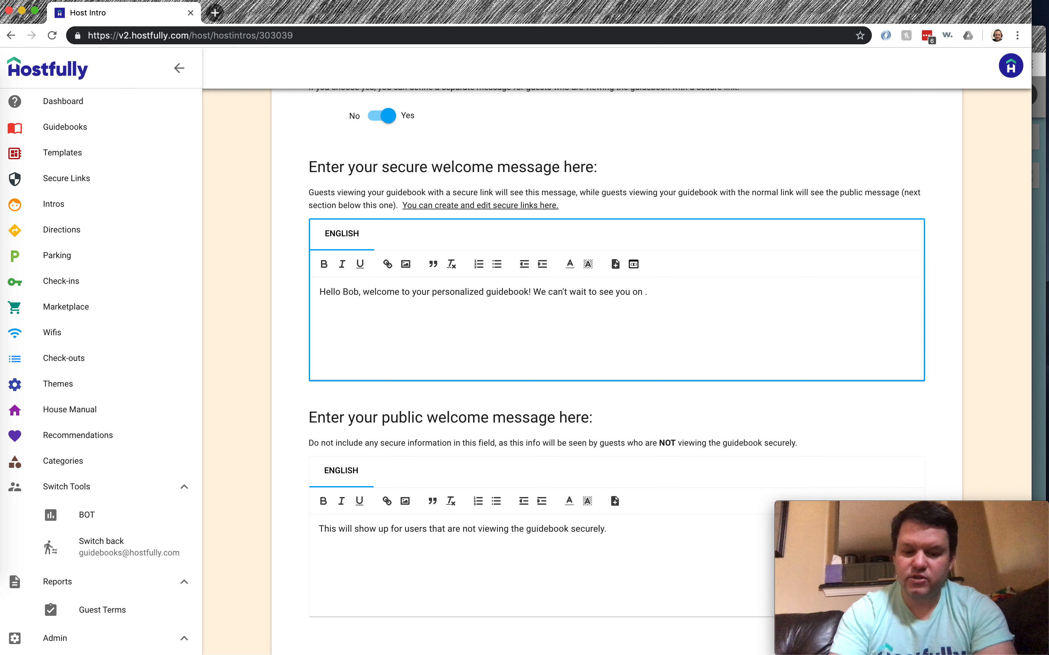
pyautogui.write('September 16')
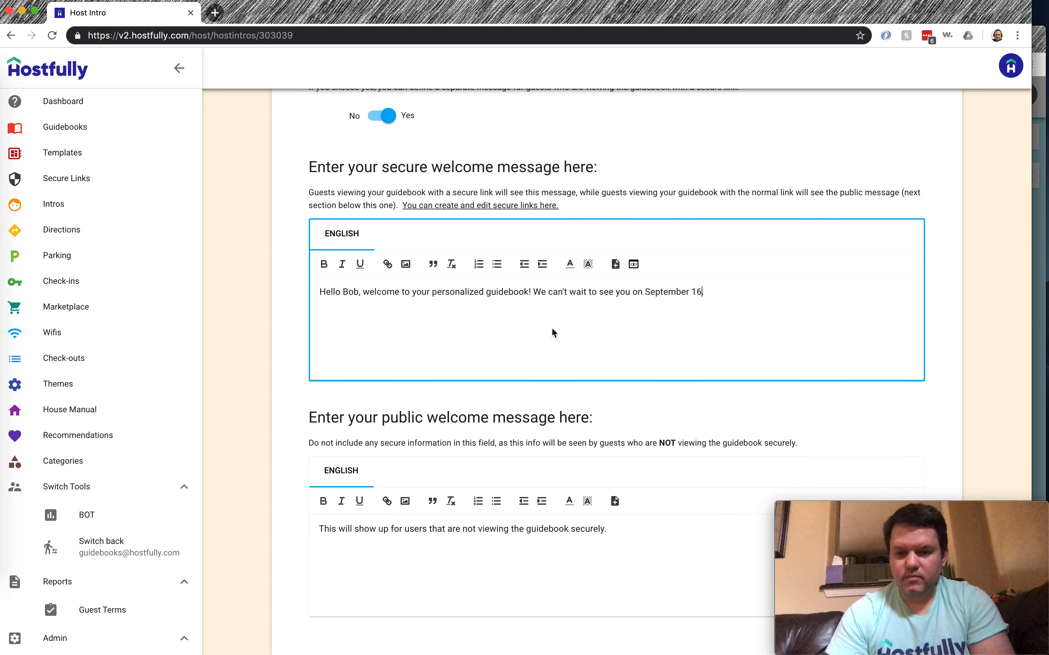
pyautogui.doubleClick(350, 292)
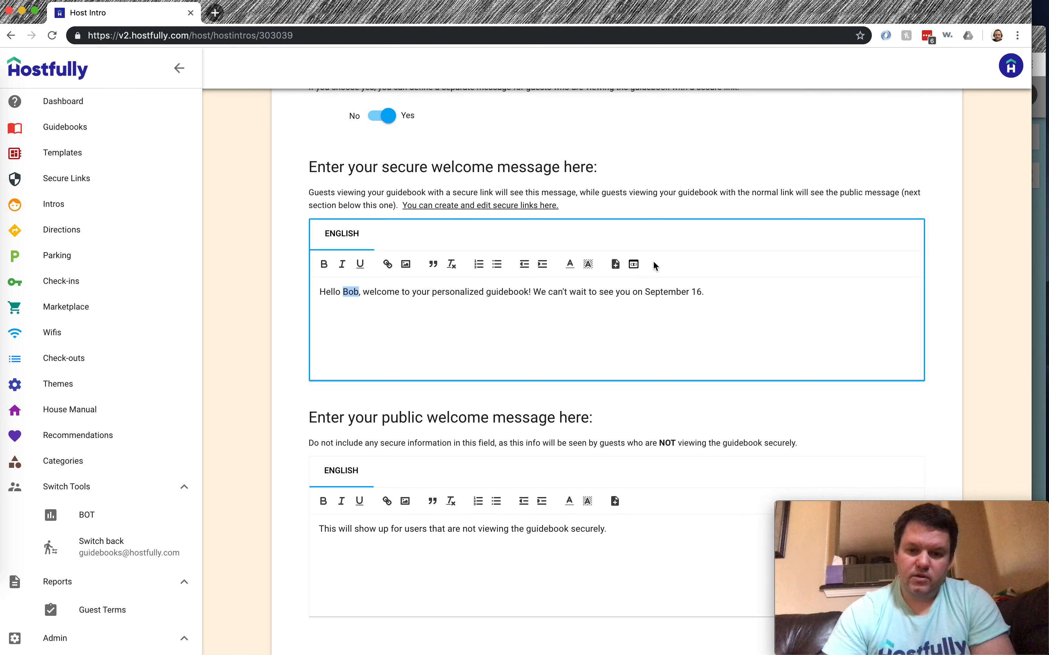
# Replace the hard-coded name with a Guest First Name variable using fallback text 'guest'
pyautogui.click(360, 292)
pyautogui.press('BackSpace')
pyautogui.press('BackSpace')
pyautogui.press('BackSpace')
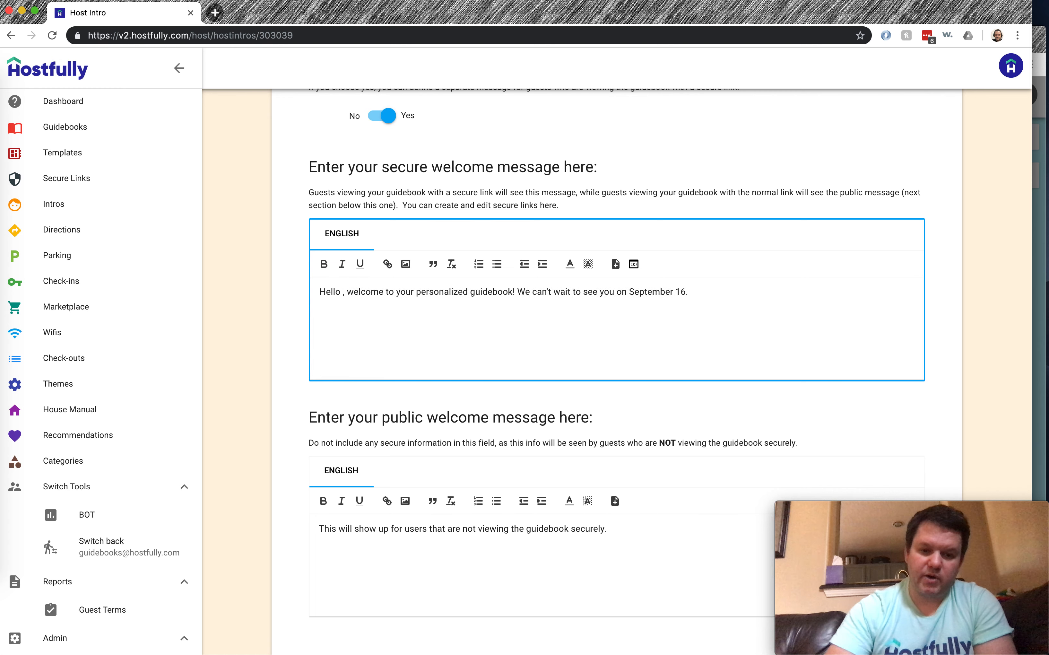
pyautogui.click(639, 268)
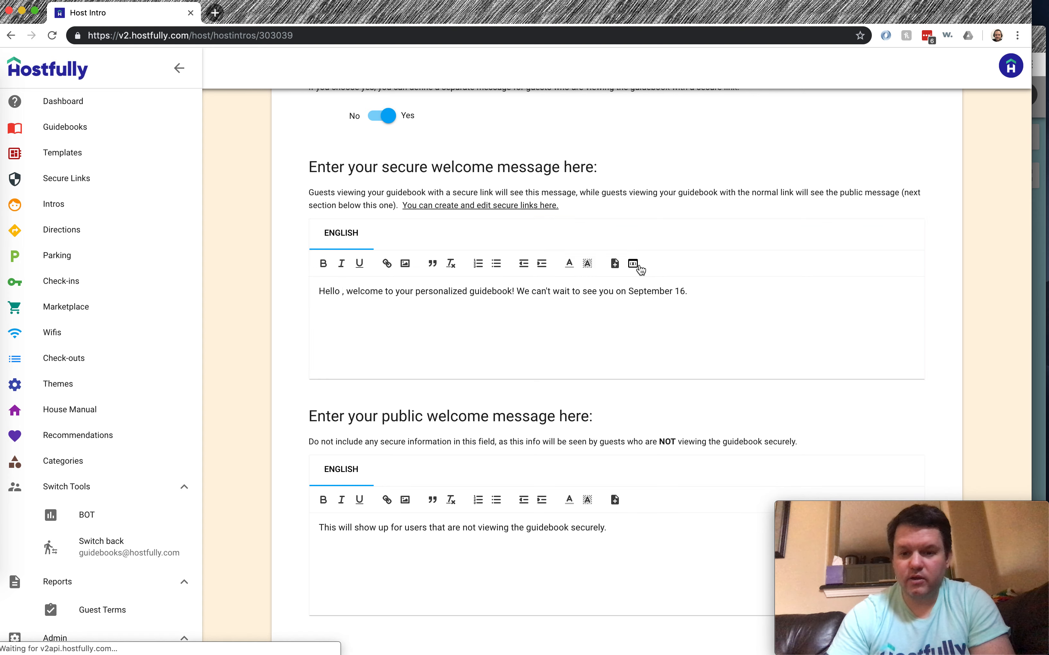
pyautogui.click(521, 370)
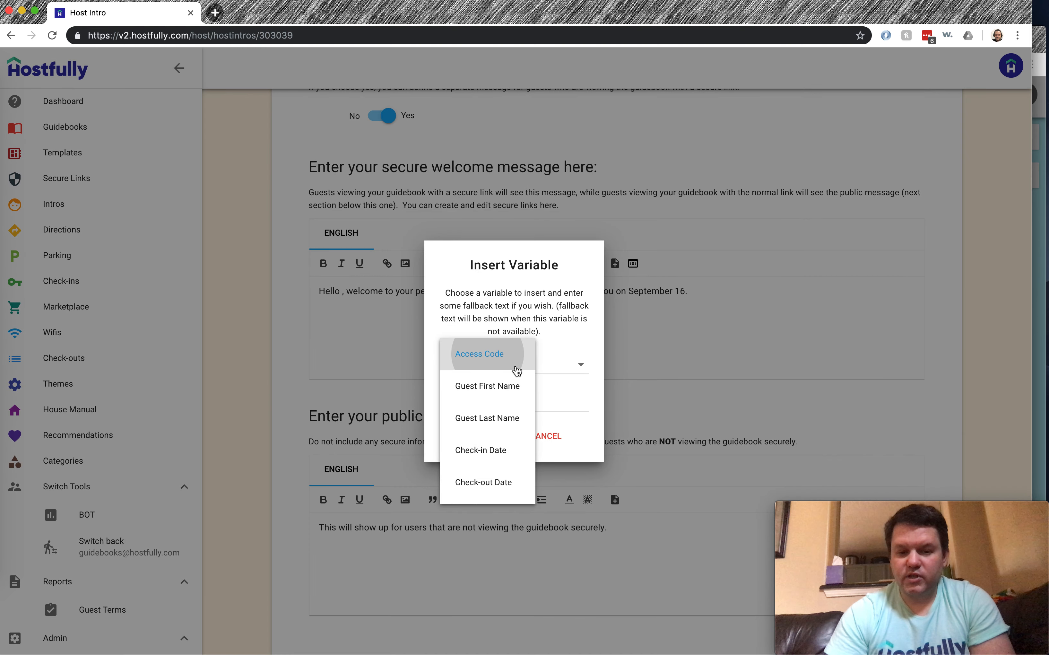
pyautogui.click(494, 392)
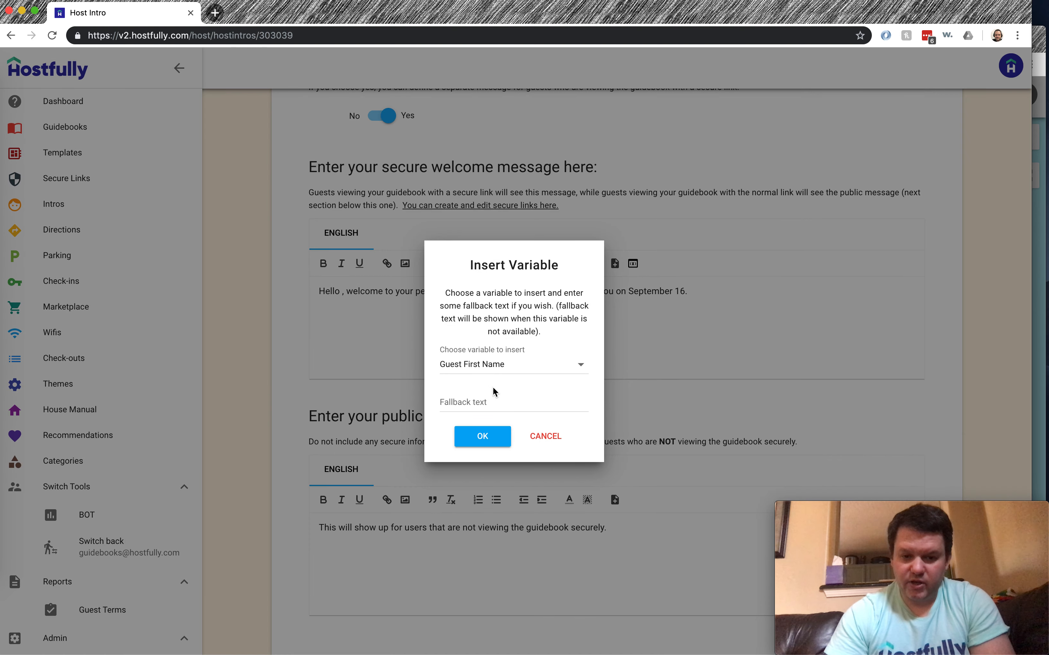
pyautogui.click(492, 400)
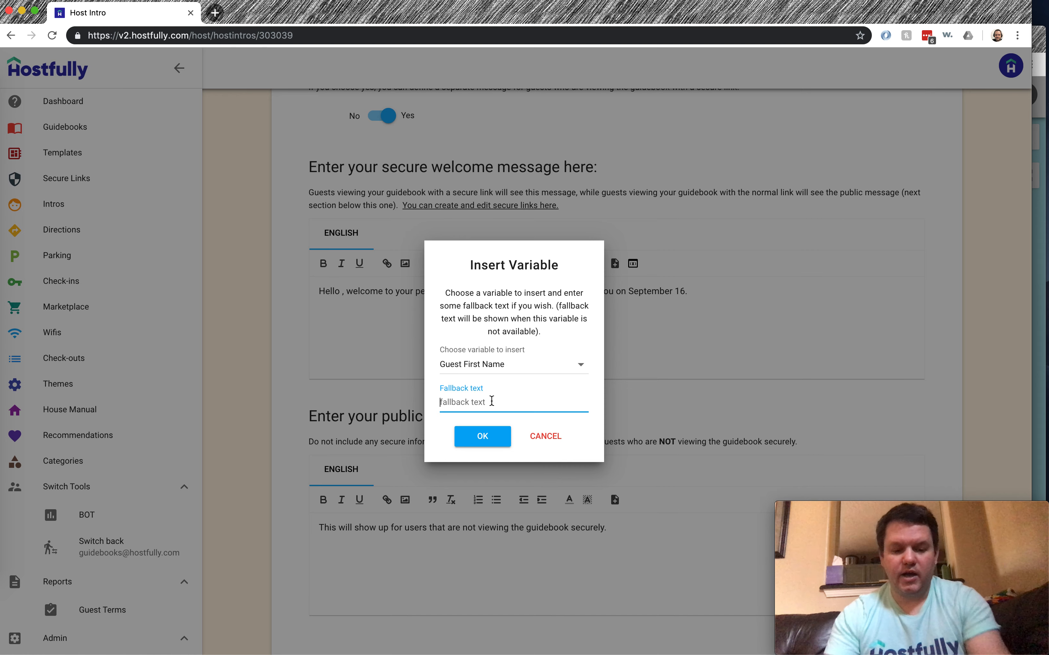
pyautogui.write('fre')
pyautogui.write('end')
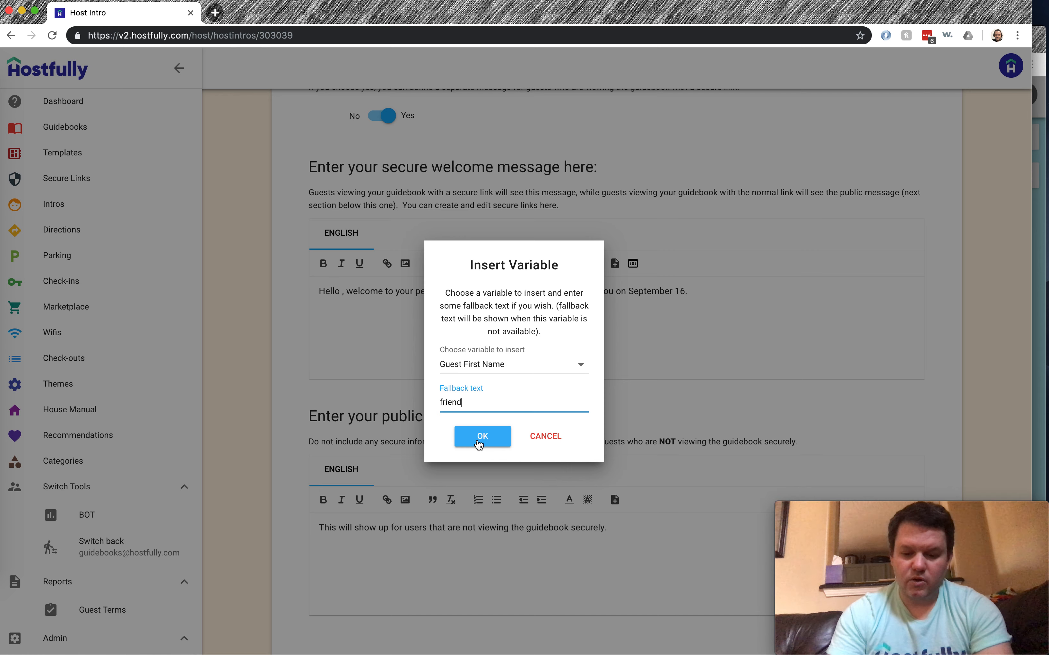
pyautogui.press('super+a')
pyautogui.write('geu')
pyautogui.write('uest')
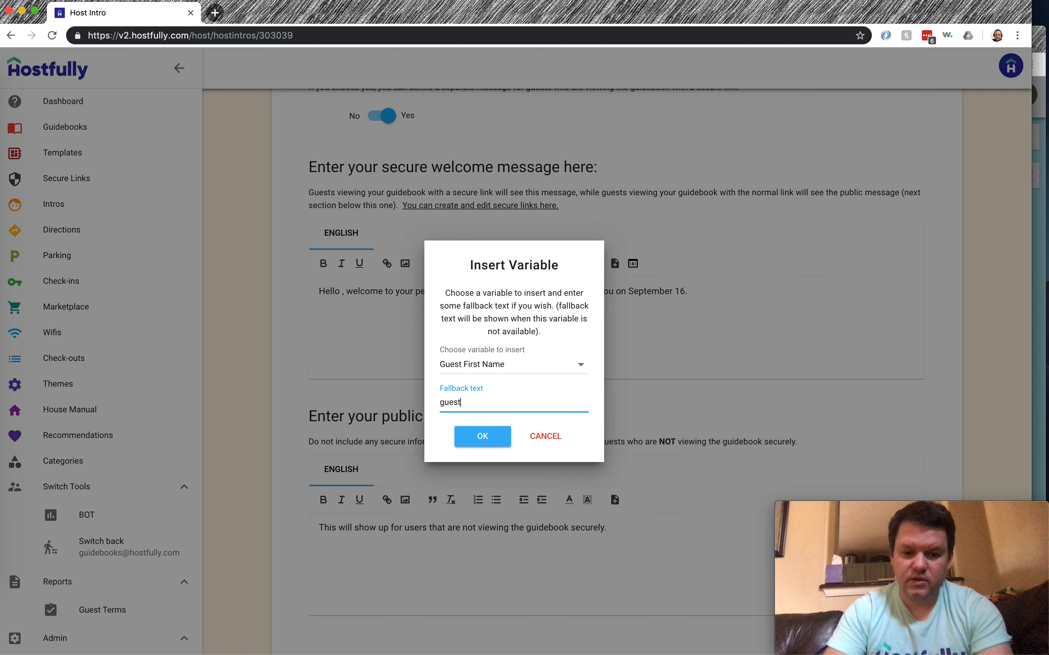
pyautogui.click(482, 438)
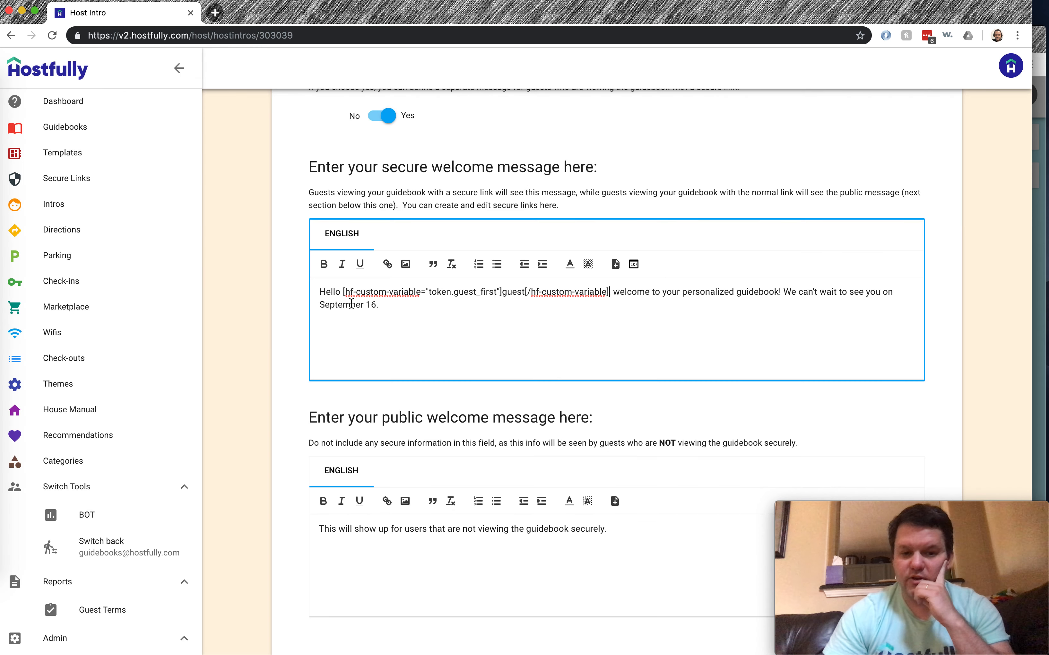
# Insert a Check-in Date variable with fallback text 'check-in date' into the message
pyautogui.doubleClick(337, 292)
pyautogui.doubleClick(606, 292)
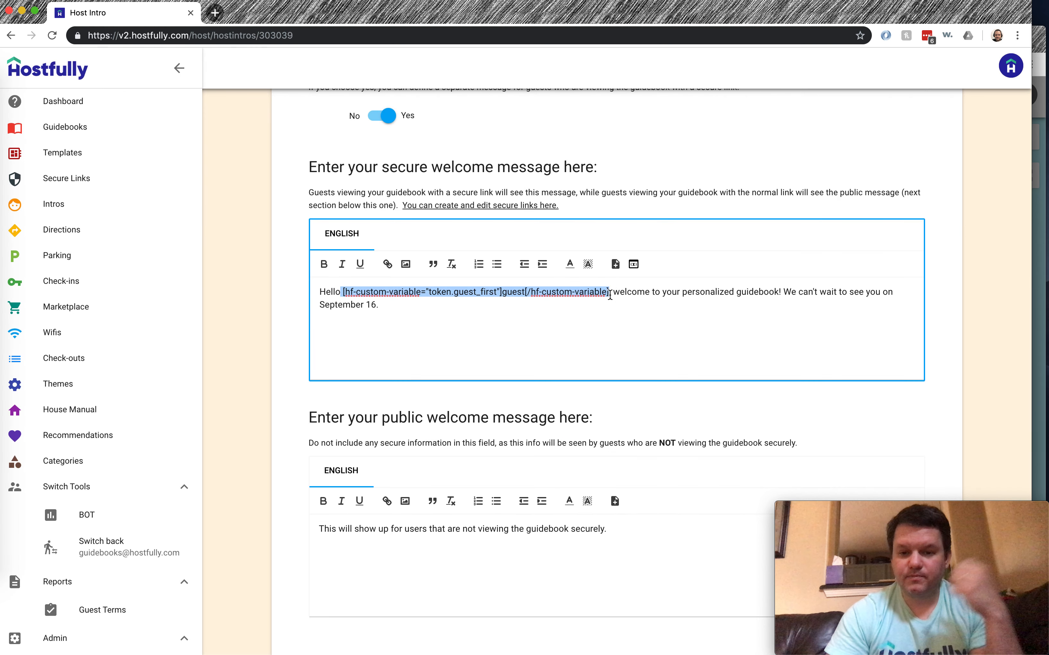
pyautogui.click(319, 305)
pyautogui.moveTo(319, 304); pyautogui.dragTo(379, 310)
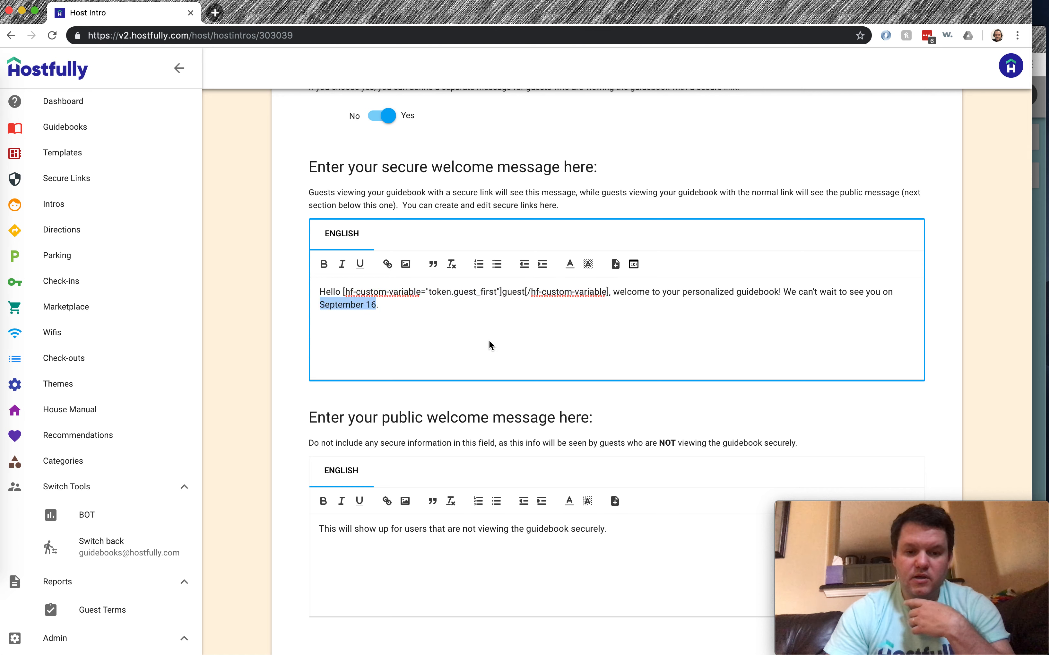
pyautogui.click(633, 263)
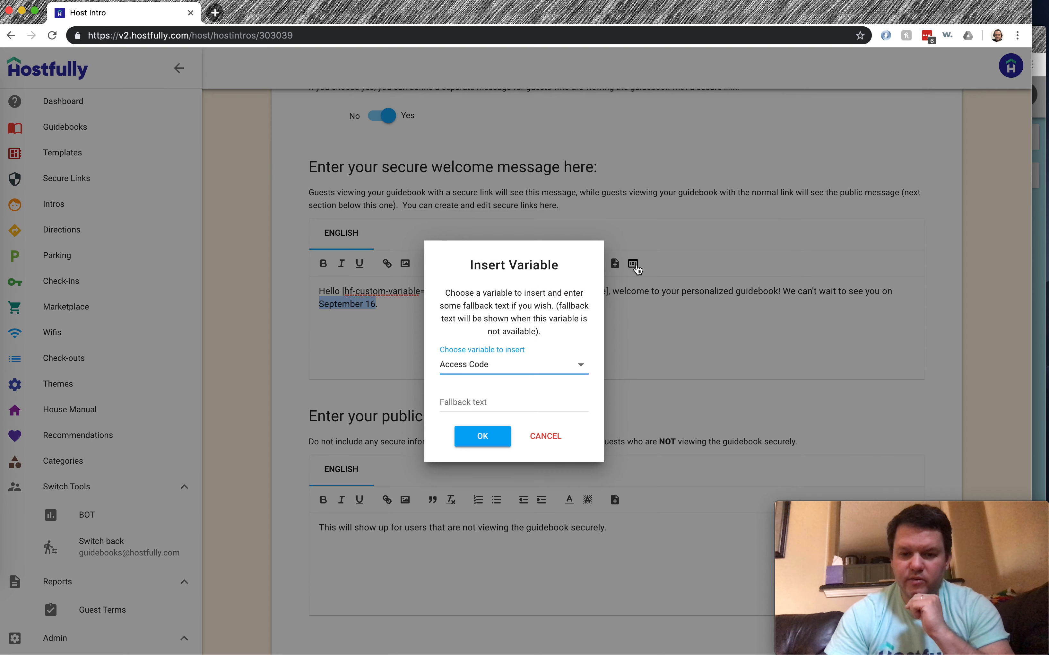
pyautogui.click(511, 364)
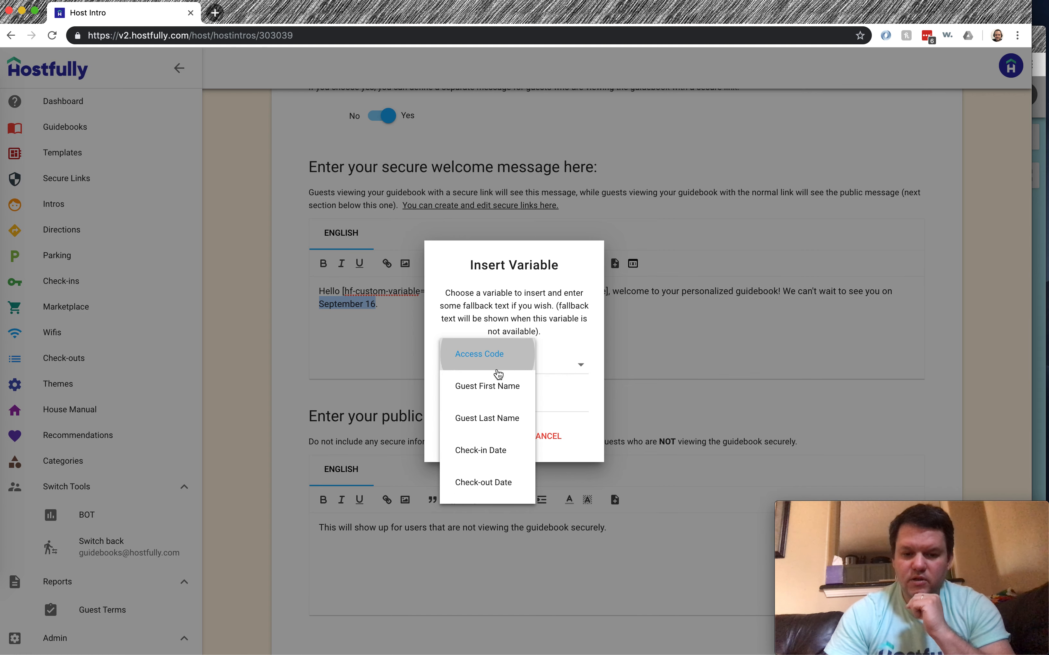
pyautogui.click(489, 449)
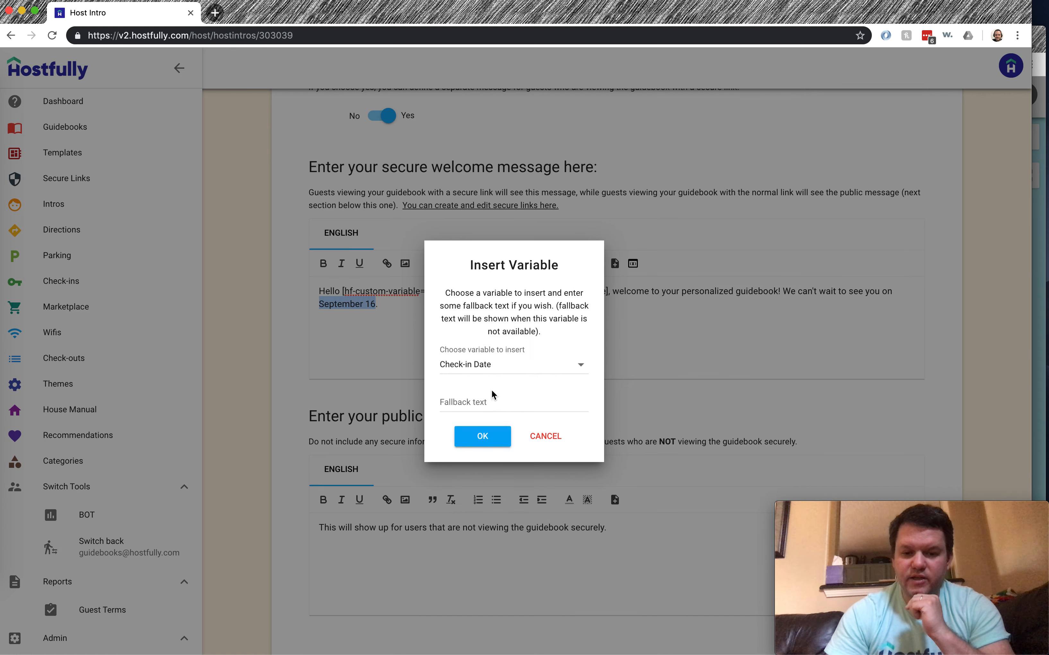
pyautogui.click(487, 403)
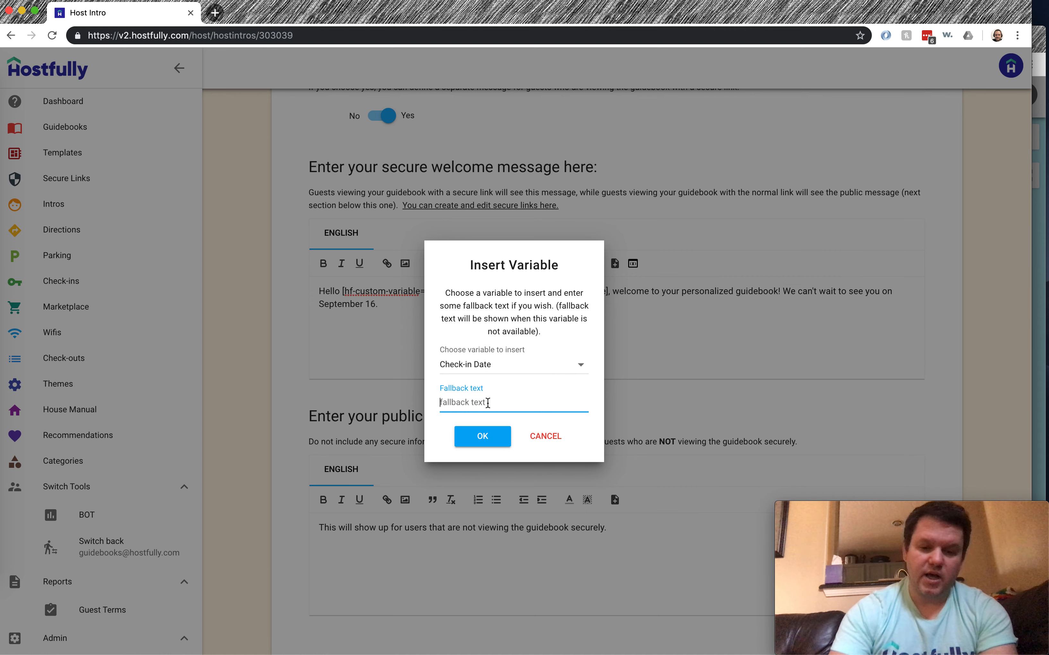
pyautogui.write('check')
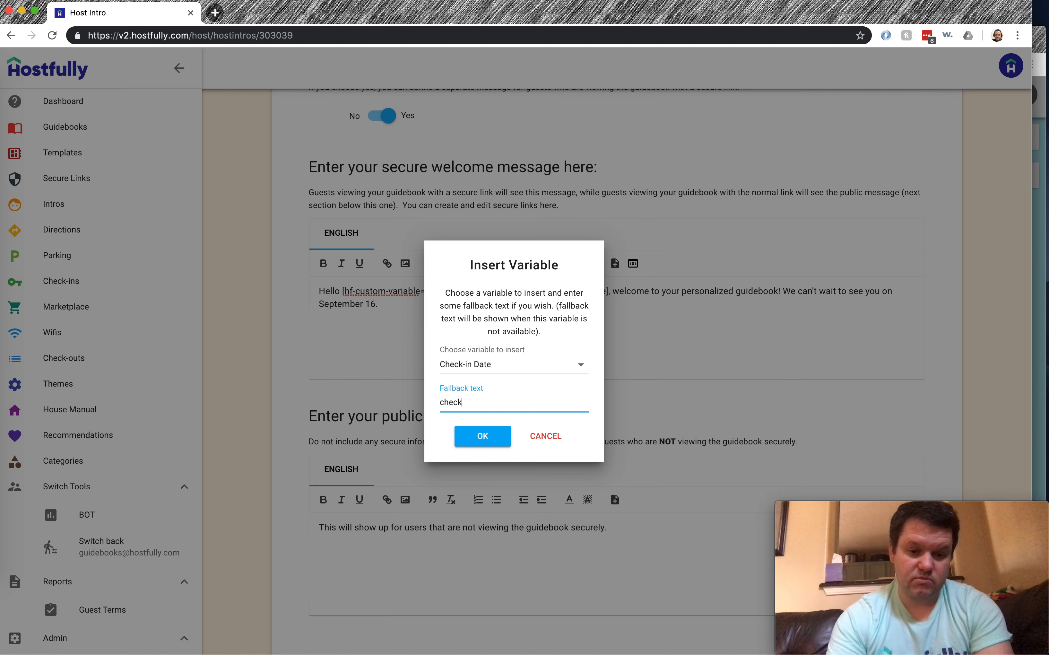
pyautogui.write('-in date')
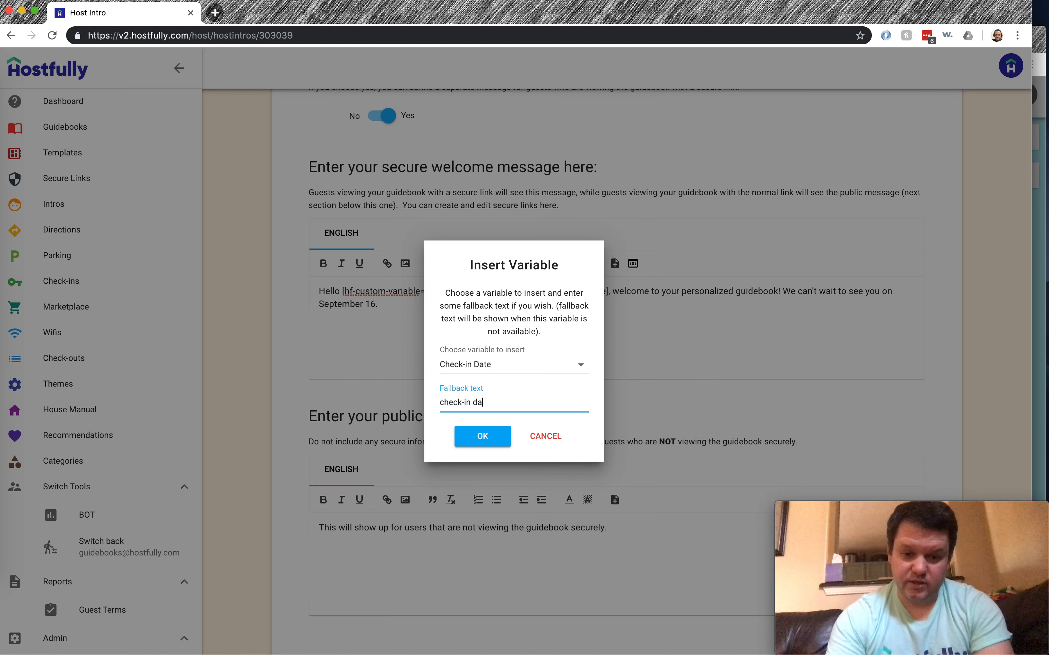
pyautogui.click(476, 437)
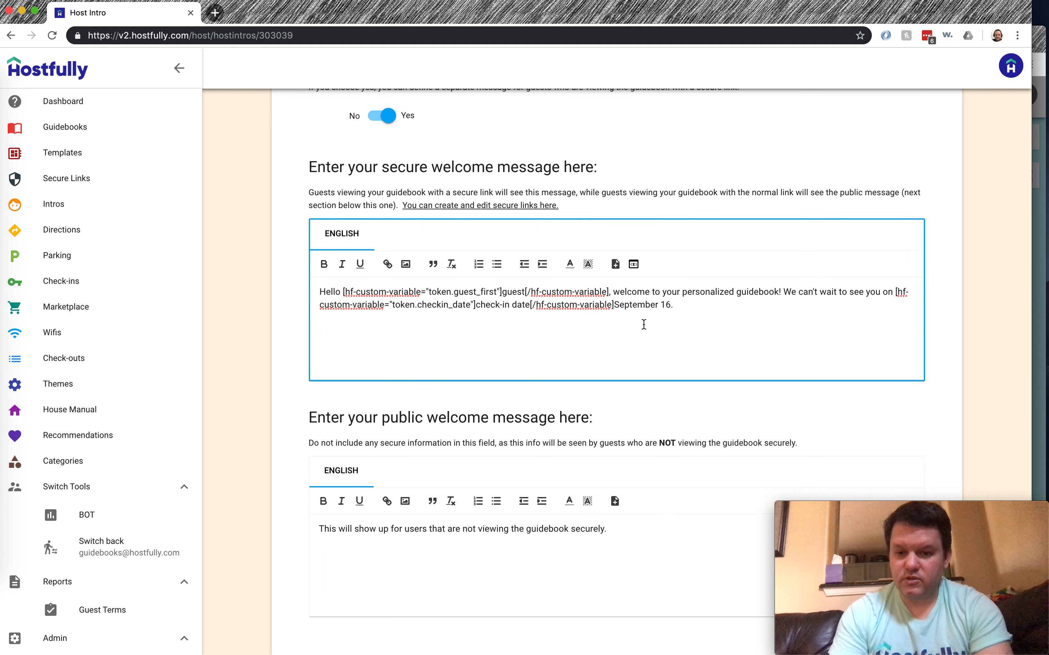
# Delete the leftover fixed date 'September 16', keeping the closing period
pyautogui.press('super+shift+Right')
pyautogui.hotkey('shift', 'Left')
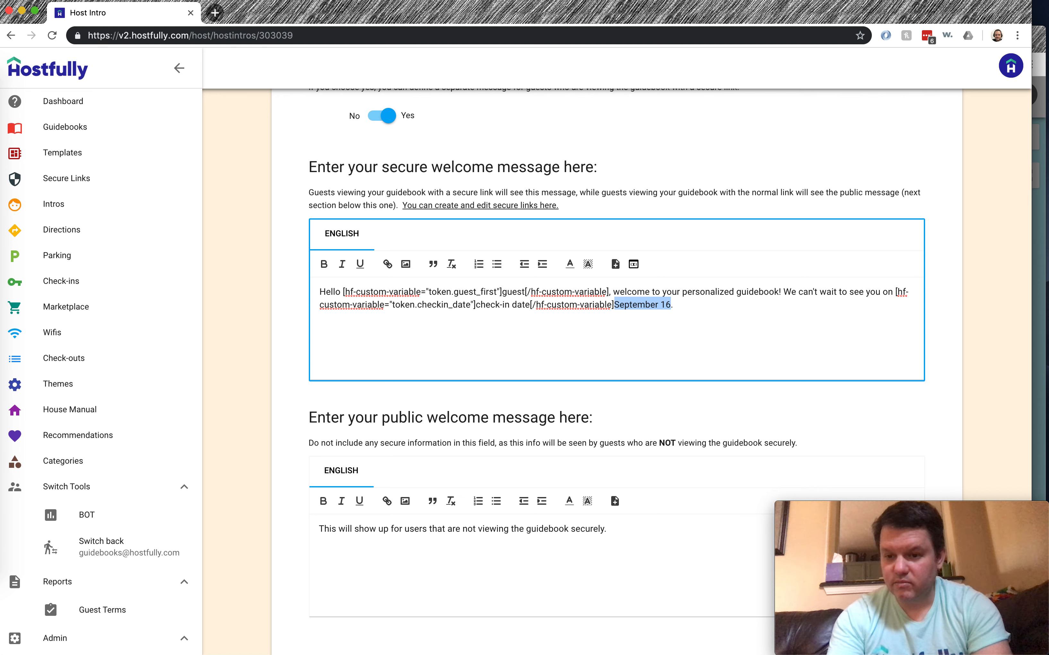
pyautogui.press('BackSpace')
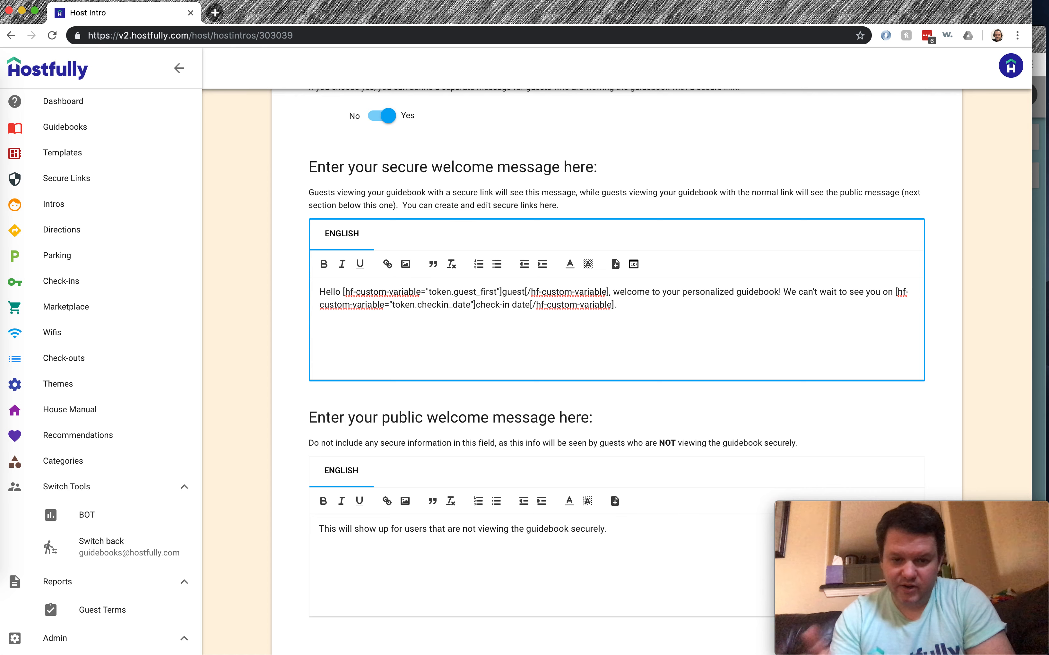
pyautogui.click(297, 383)
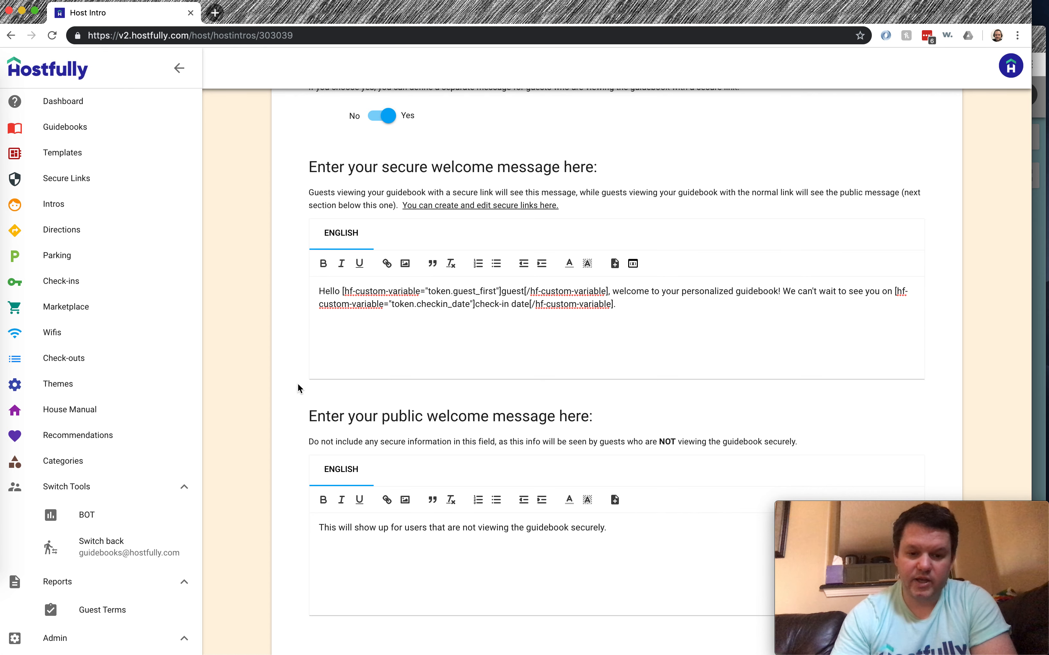
# Save the intro card and reload the private guidebook to view its intro
pyautogui.scroll(-4, 297, 383)
pyautogui.scroll(-10, 297, 383)
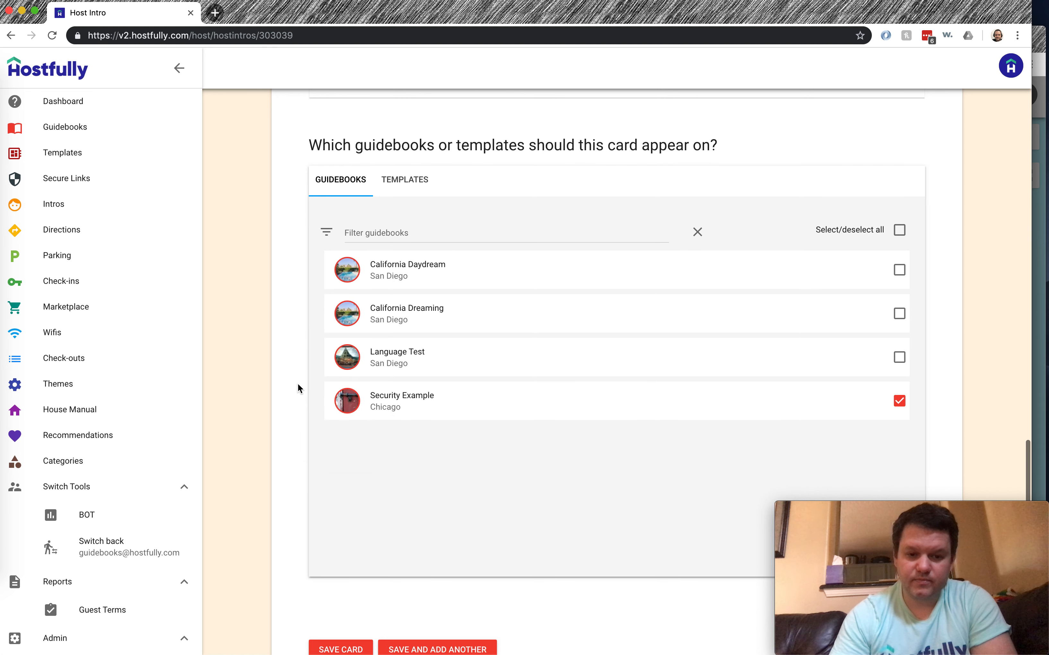
pyautogui.scroll(-2, 297, 383)
pyautogui.click(329, 578)
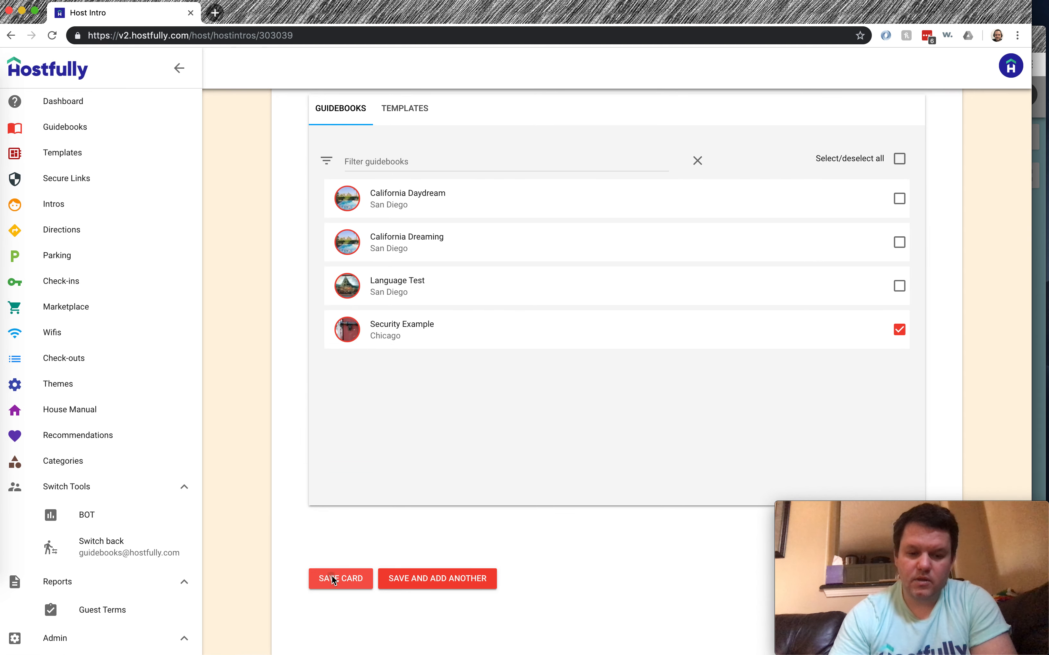
pyautogui.click(1043, 35)
pyautogui.click(416, 65)
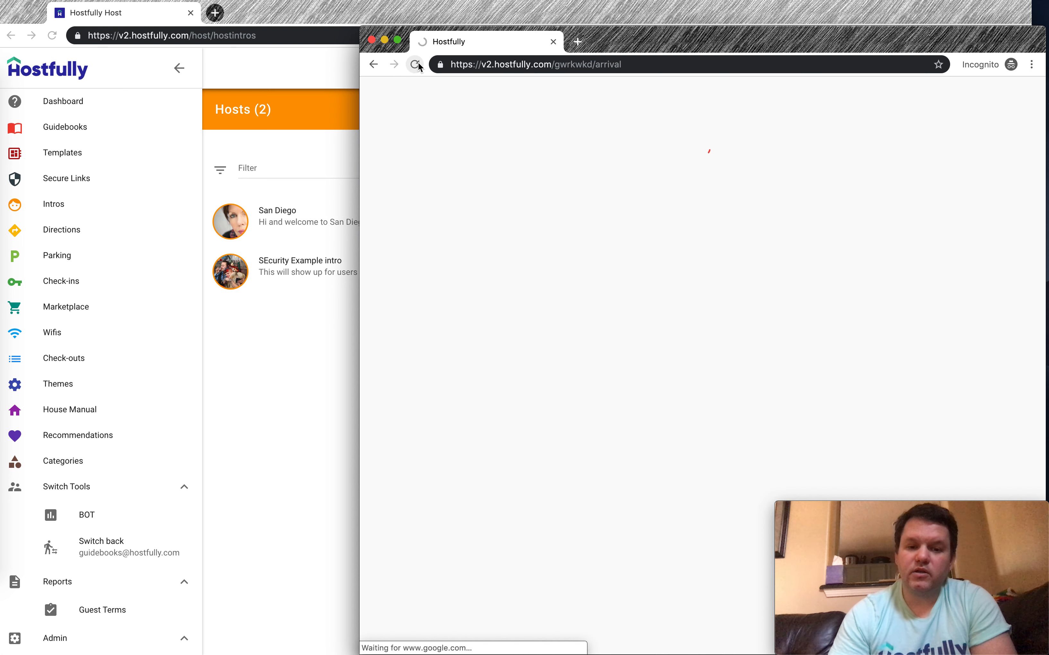
pyautogui.click(382, 97)
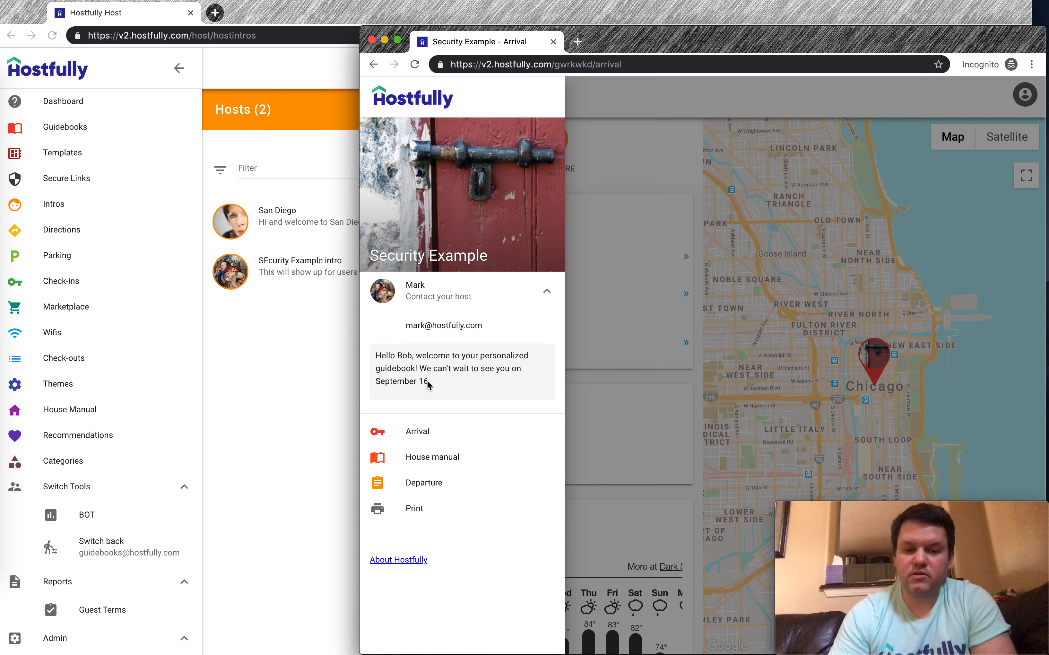
# Copy the first guest's secure URL and load it in the private preview window
pyautogui.click(319, 369)
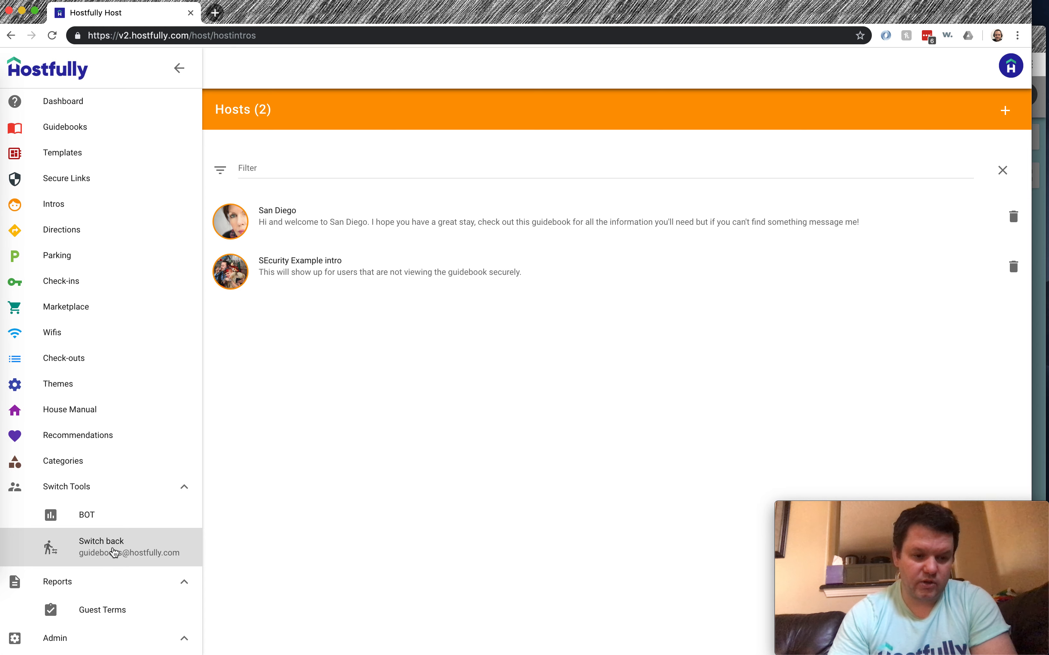
pyautogui.click(82, 179)
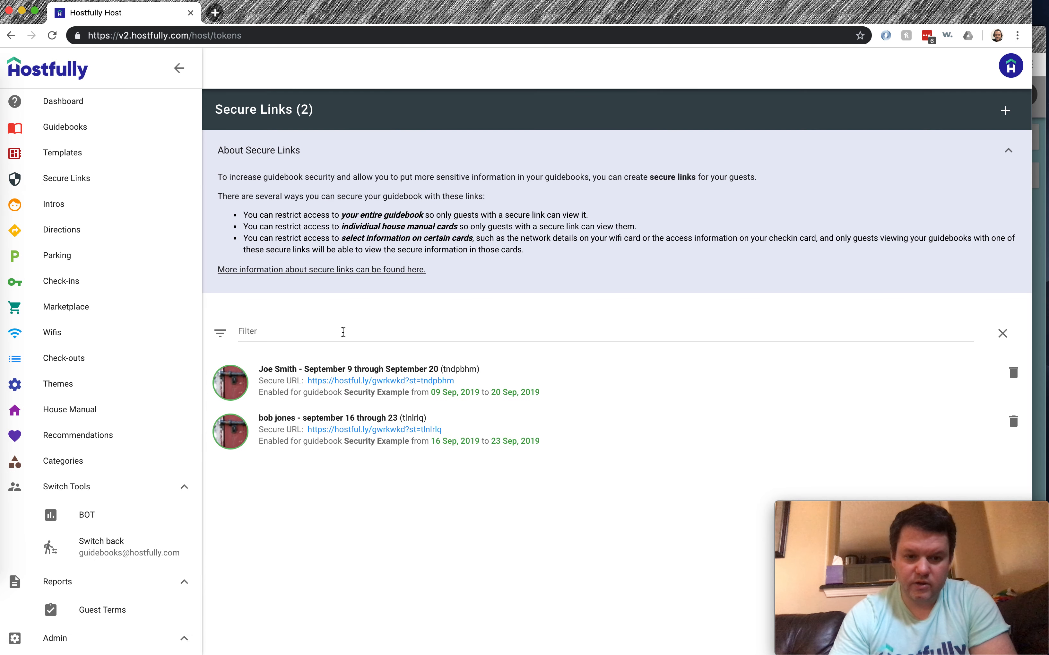
pyautogui.click(368, 381)
pyautogui.click(1044, 41)
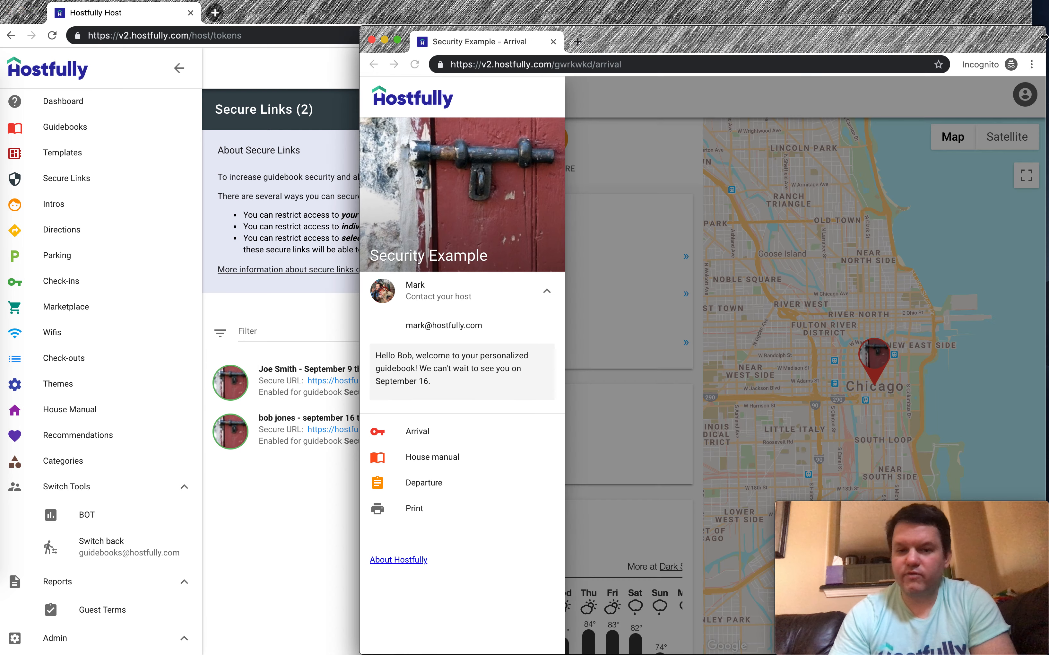
pyautogui.click(635, 65)
pyautogui.hotkey('ctrl', 'v')
pyautogui.hotkey('shift', 'Return')
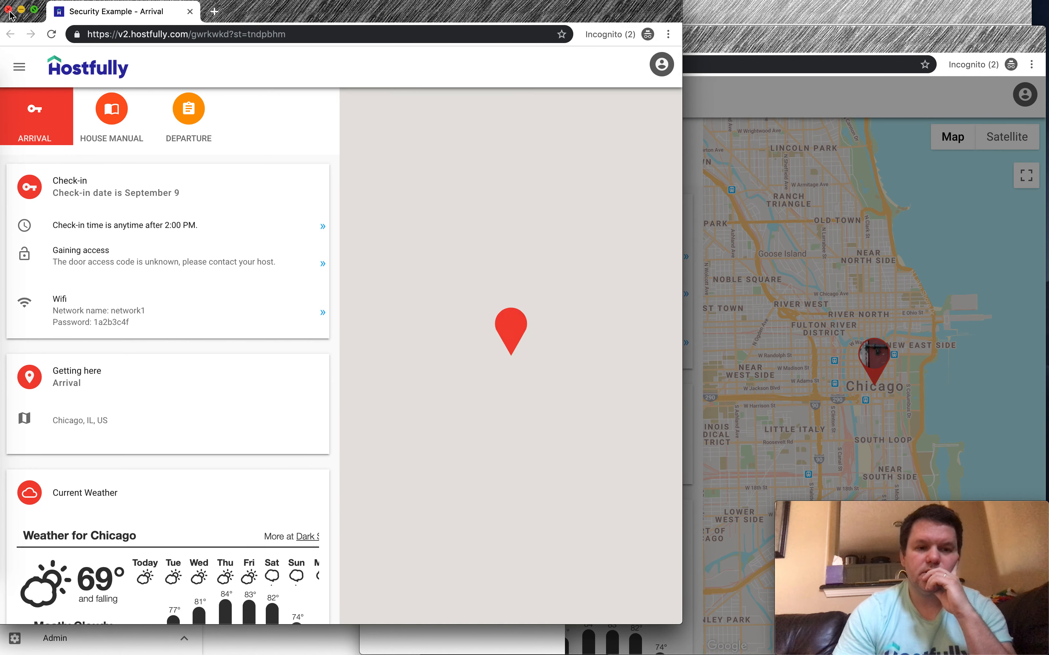
# Review the guidebook intro, reload it, and close all private windows
pyautogui.moveTo(252, 19); pyautogui.dragTo(601, 50)
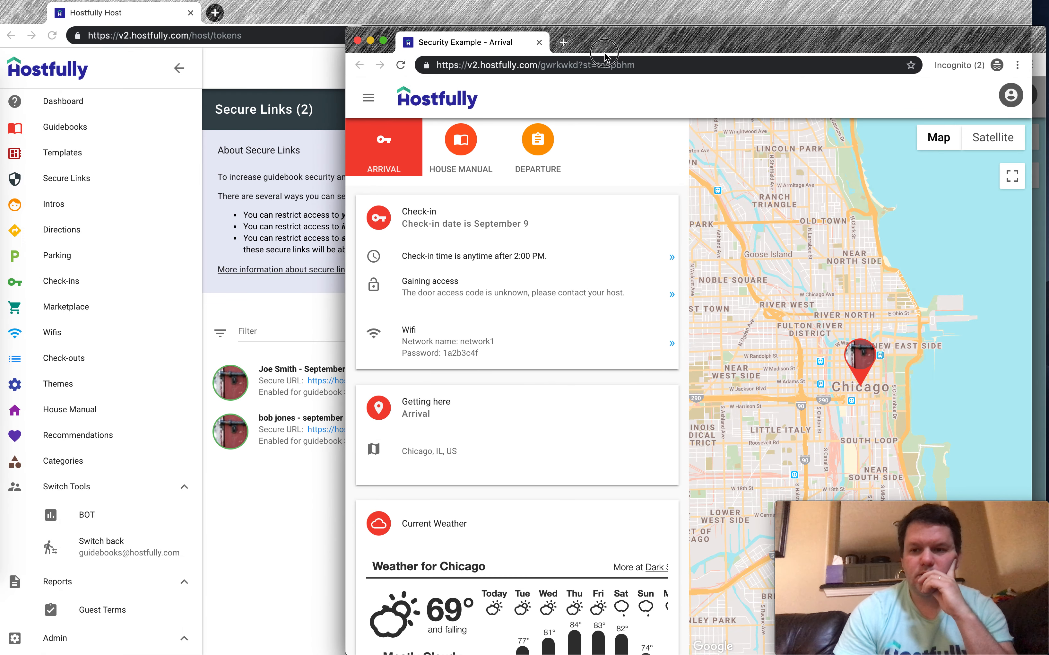
pyautogui.click(368, 97)
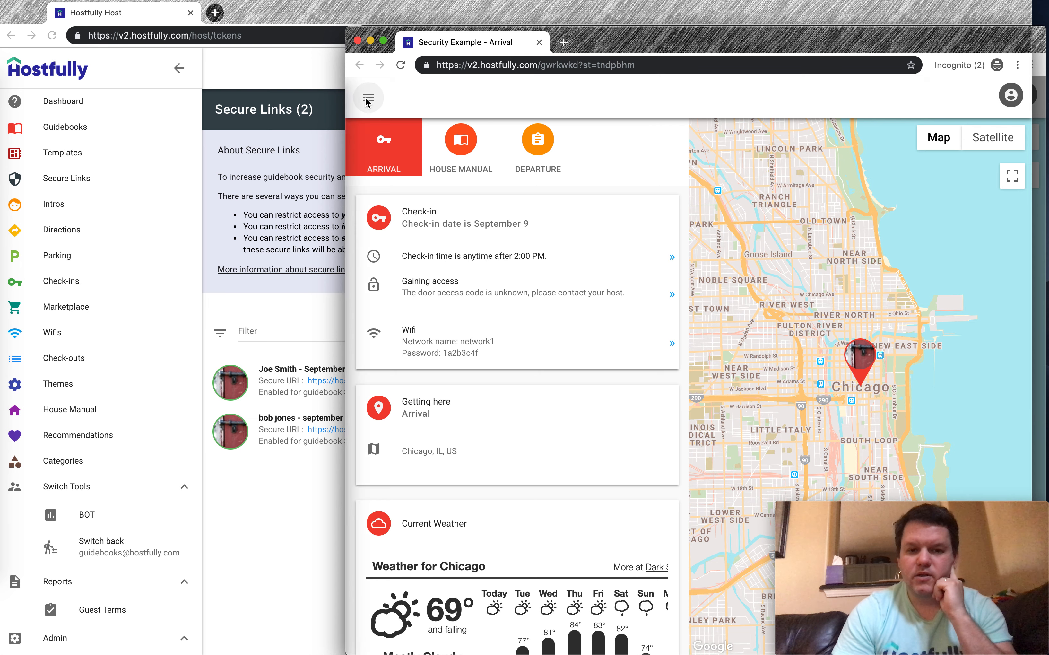
pyautogui.press('super+r')
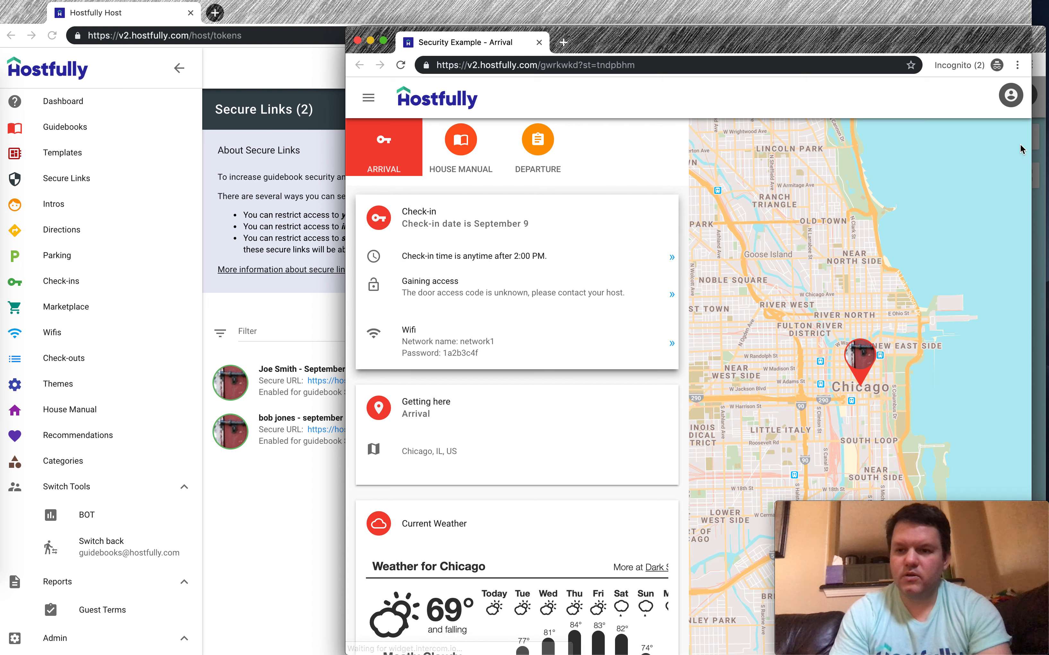
pyautogui.click(965, 65)
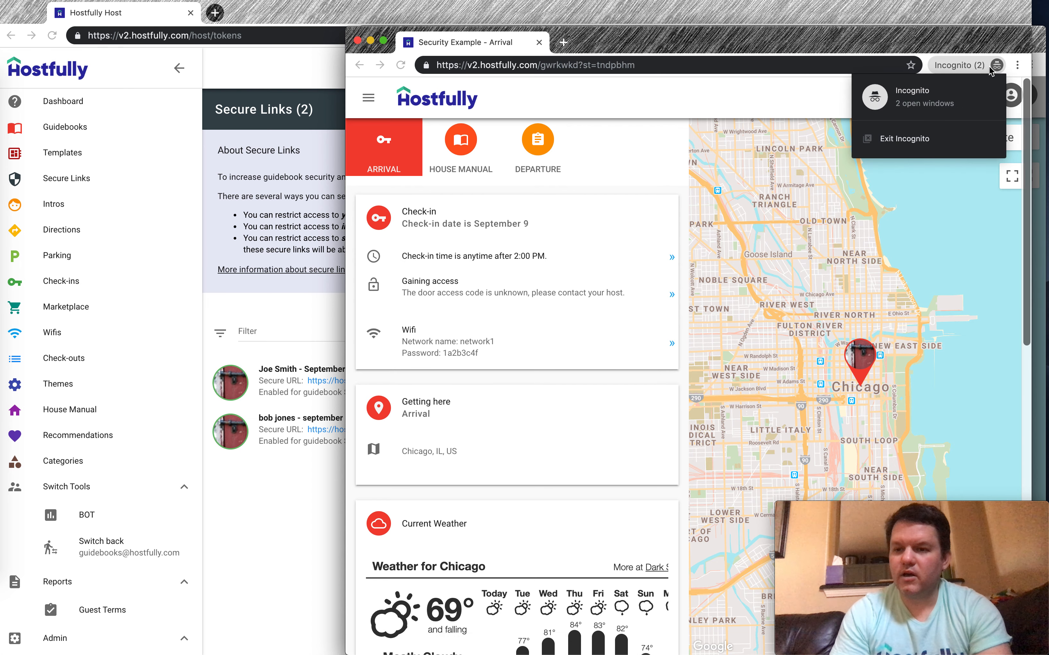
pyautogui.click(901, 139)
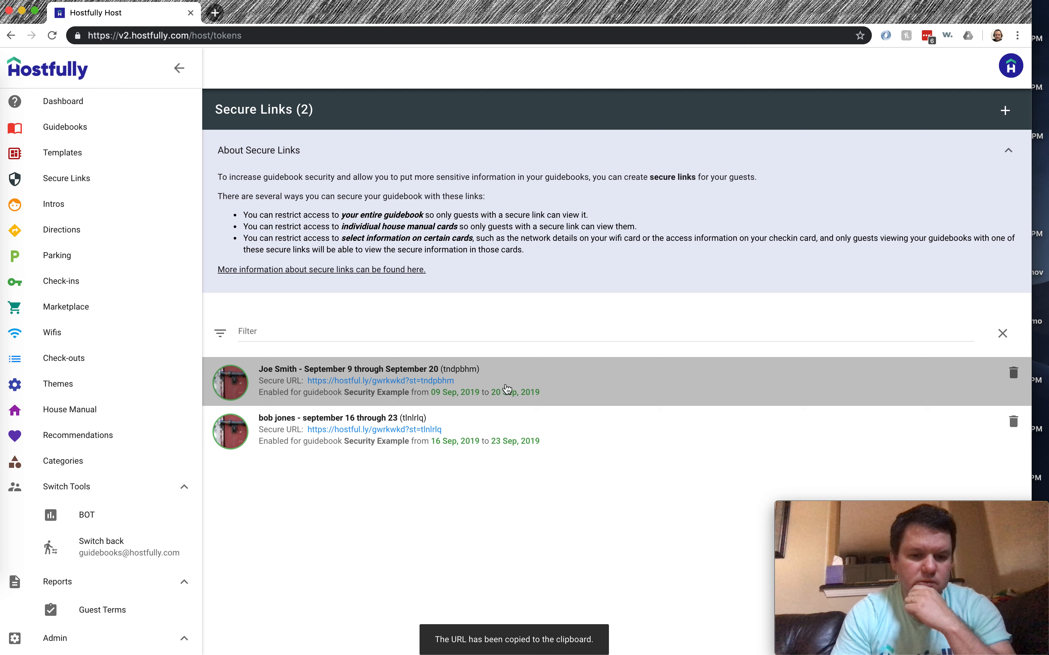
# Load the first guest's secure link in a new private window and view its 'Hello guest' intro
pyautogui.click(439, 382)
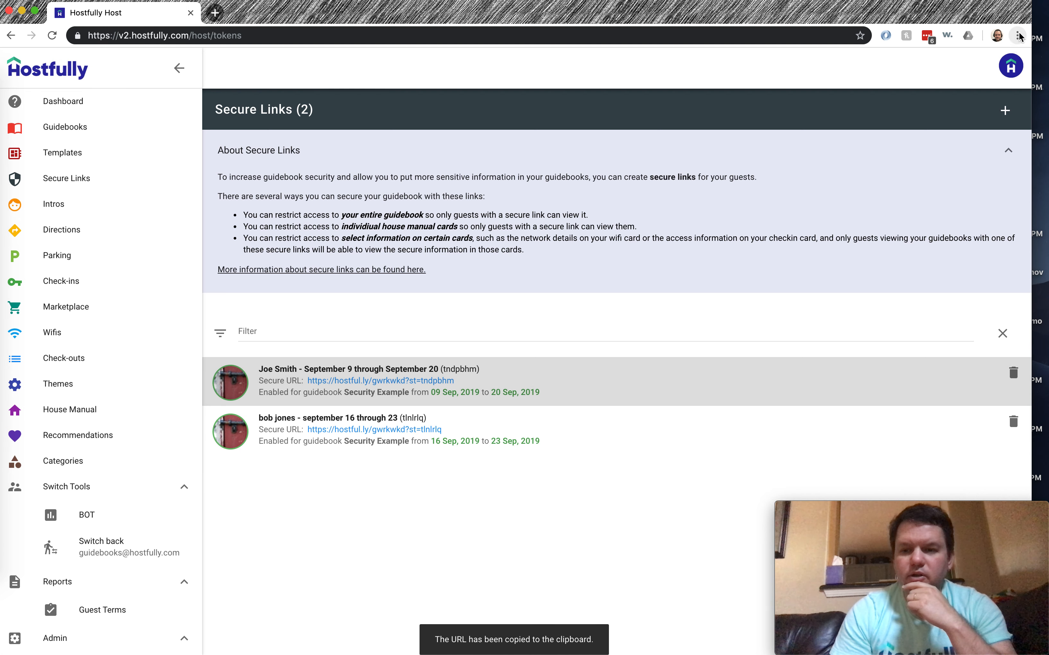
pyautogui.click(1018, 36)
pyautogui.click(892, 98)
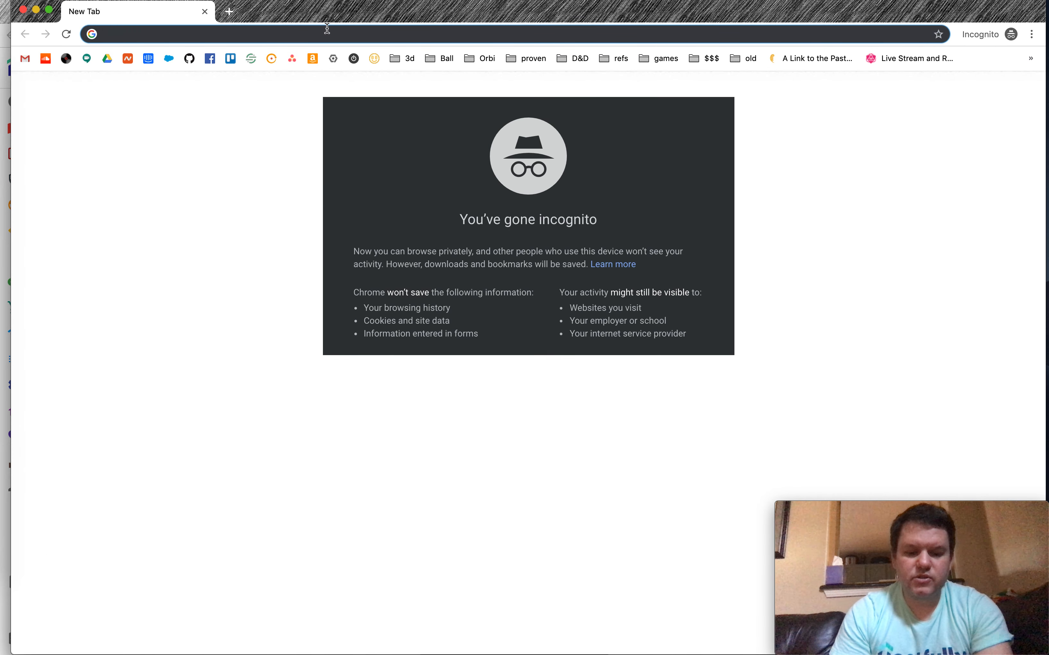
pyautogui.press('super+v')
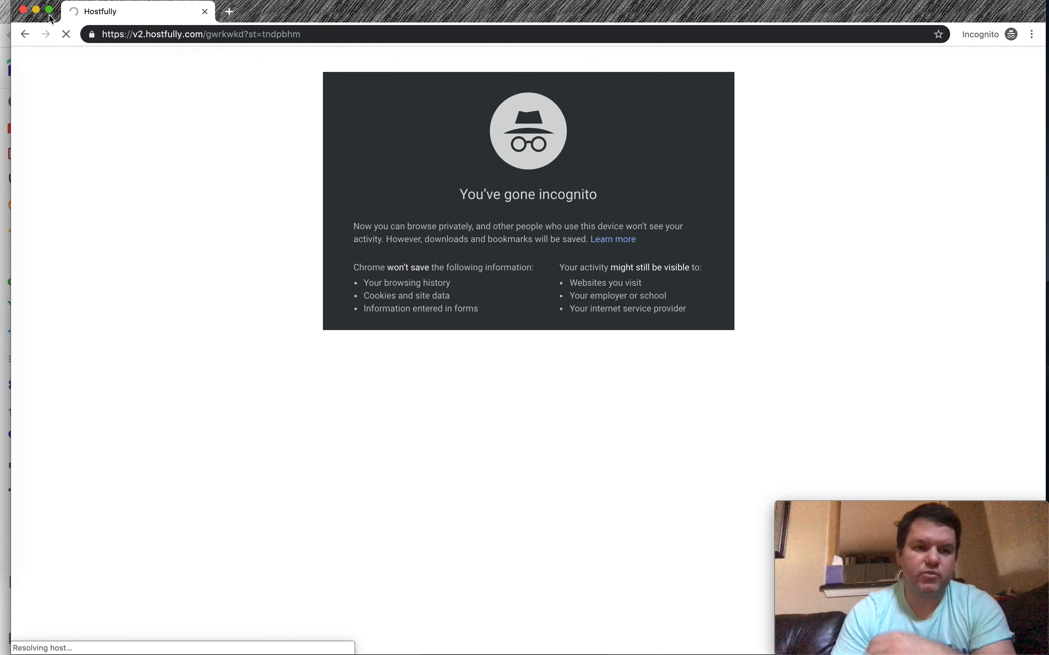
pyautogui.moveTo(13, 4); pyautogui.dragTo(364, 34)
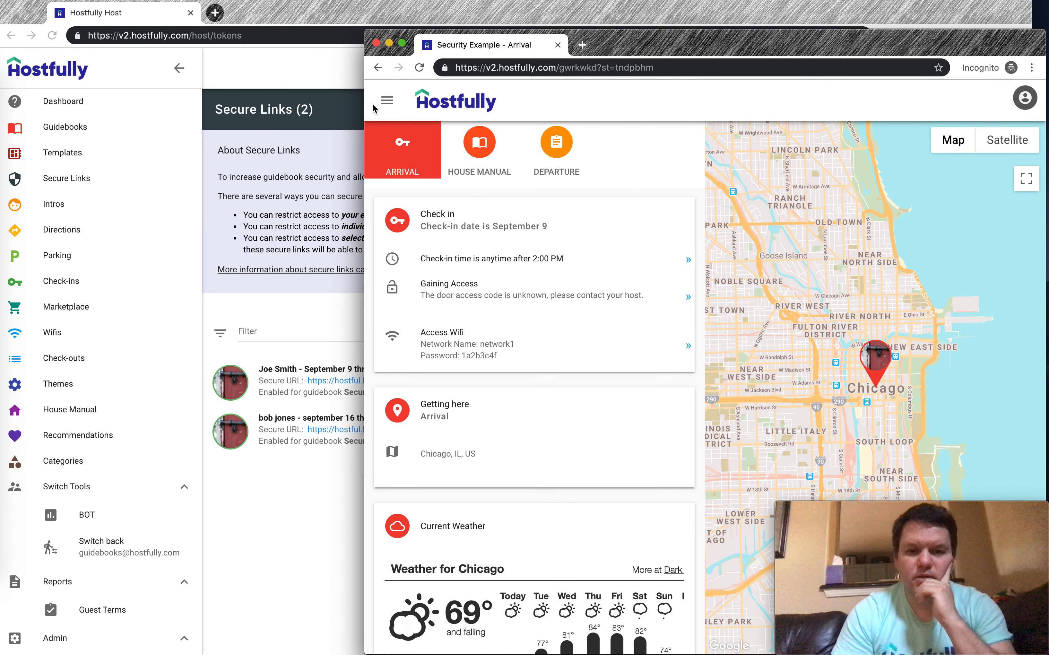
pyautogui.click(386, 100)
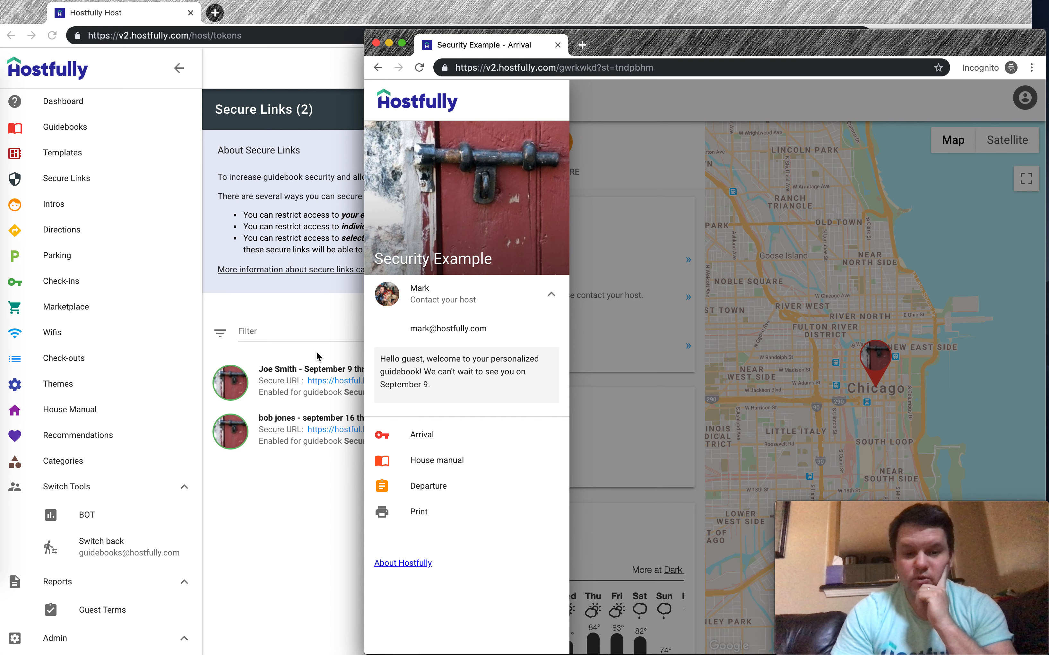
pyautogui.click(316, 361)
# Add a Guest First Name entry to the 9–20 Sep secure link and save it
pyautogui.click(713, 392)
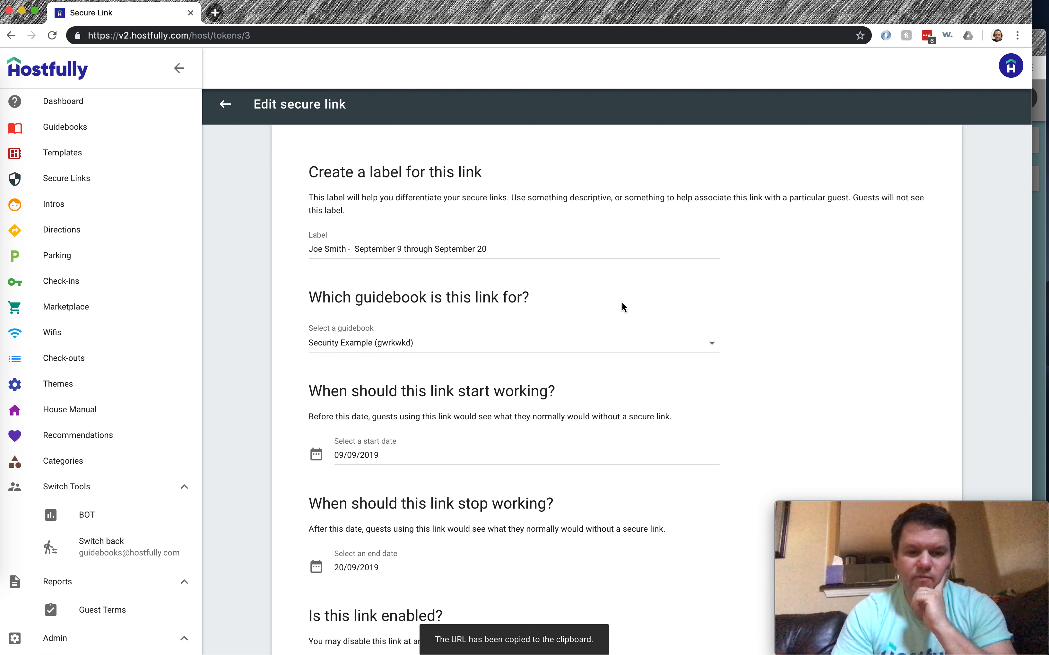
pyautogui.scroll(-10, 622, 301)
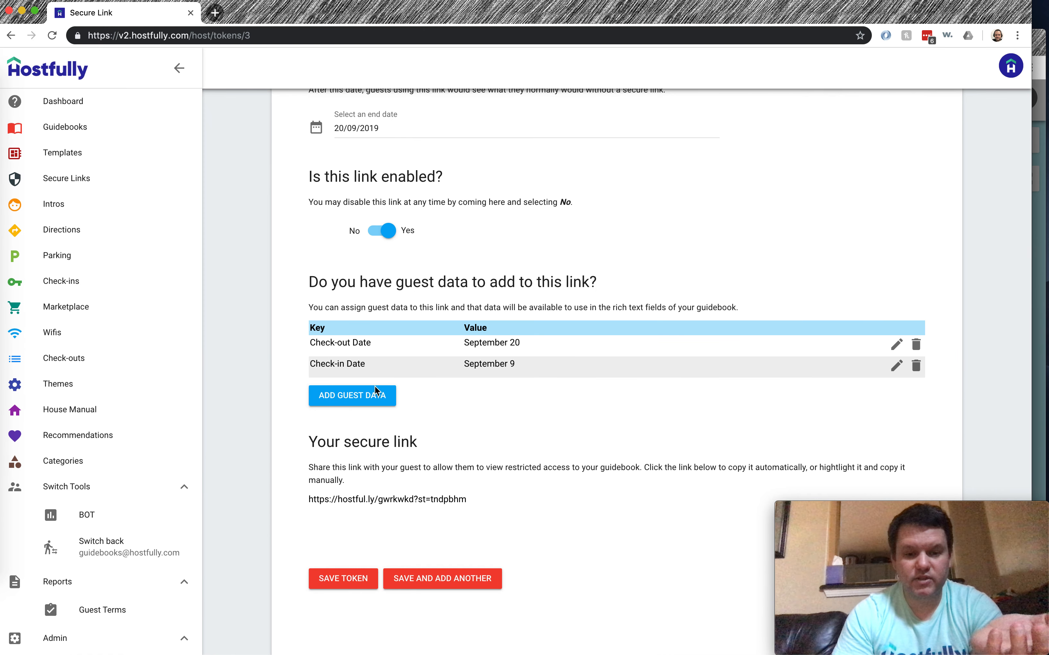
pyautogui.click(370, 394)
pyautogui.click(433, 338)
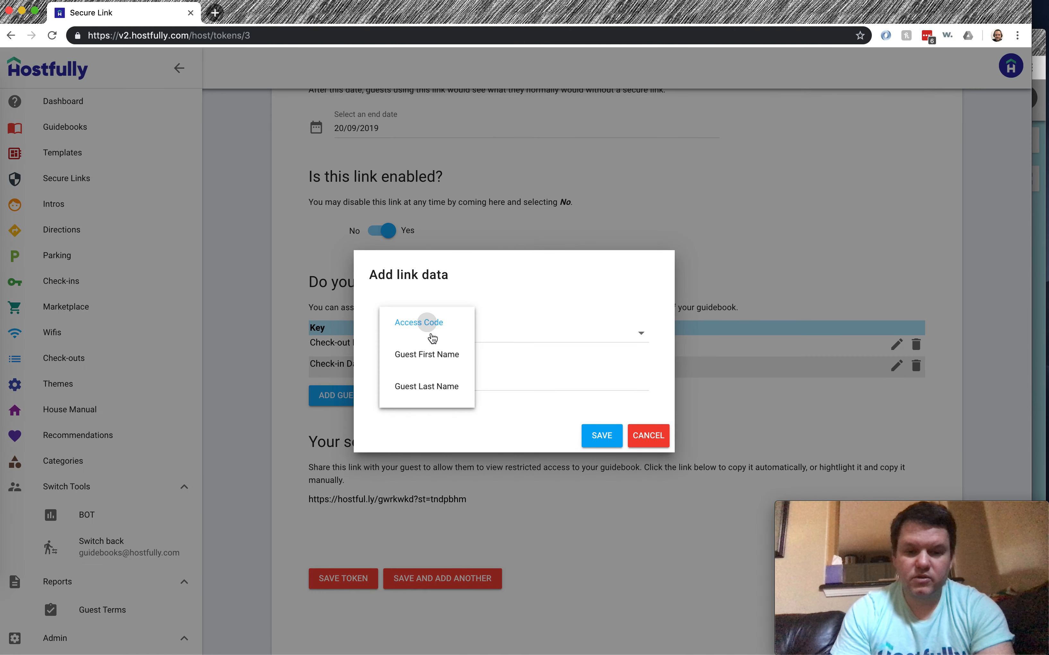
pyautogui.click(429, 355)
pyautogui.click(467, 383)
pyautogui.write('Joe')
pyautogui.click(602, 435)
pyautogui.click(328, 605)
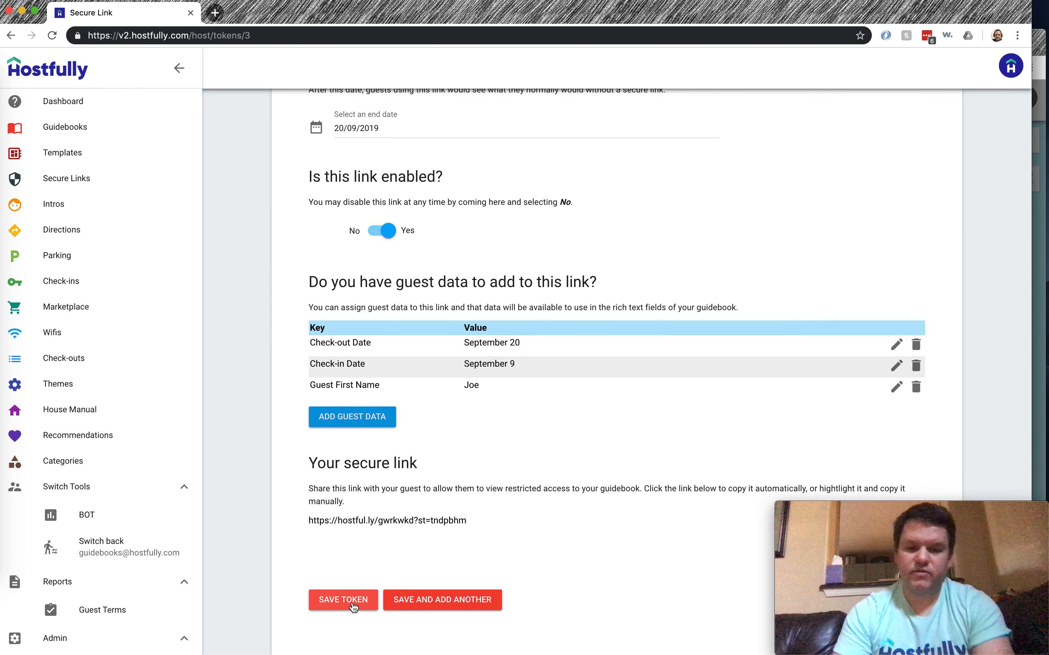
pyautogui.click(1045, 44)
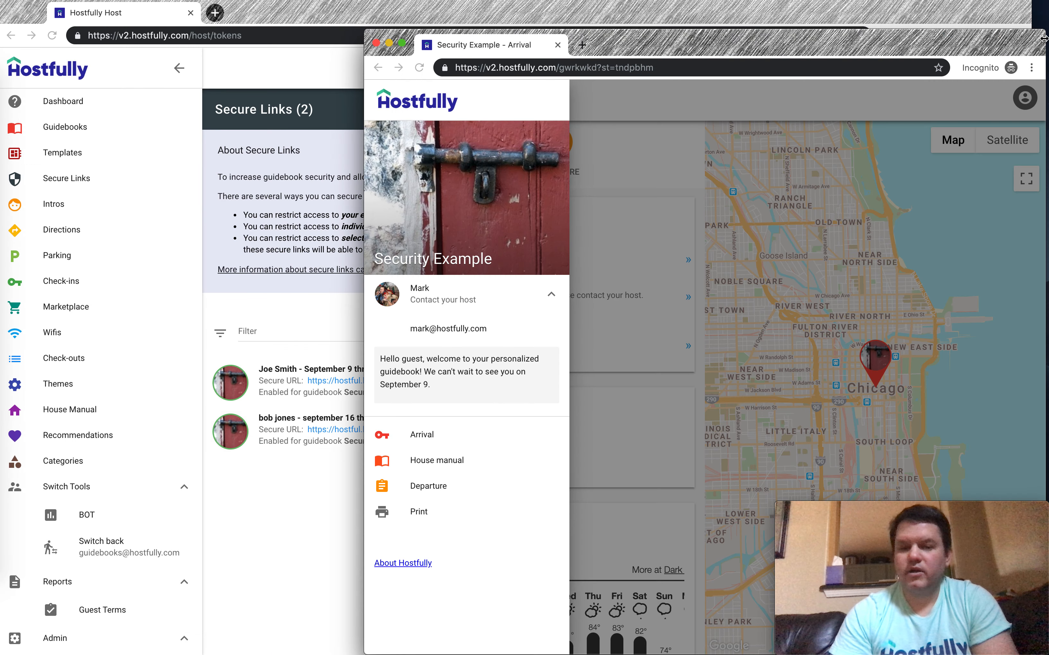
# Reload the guest guidebook to confirm the 'Hello Joe' intro, then view the host's Check-ins list
pyautogui.click(418, 67)
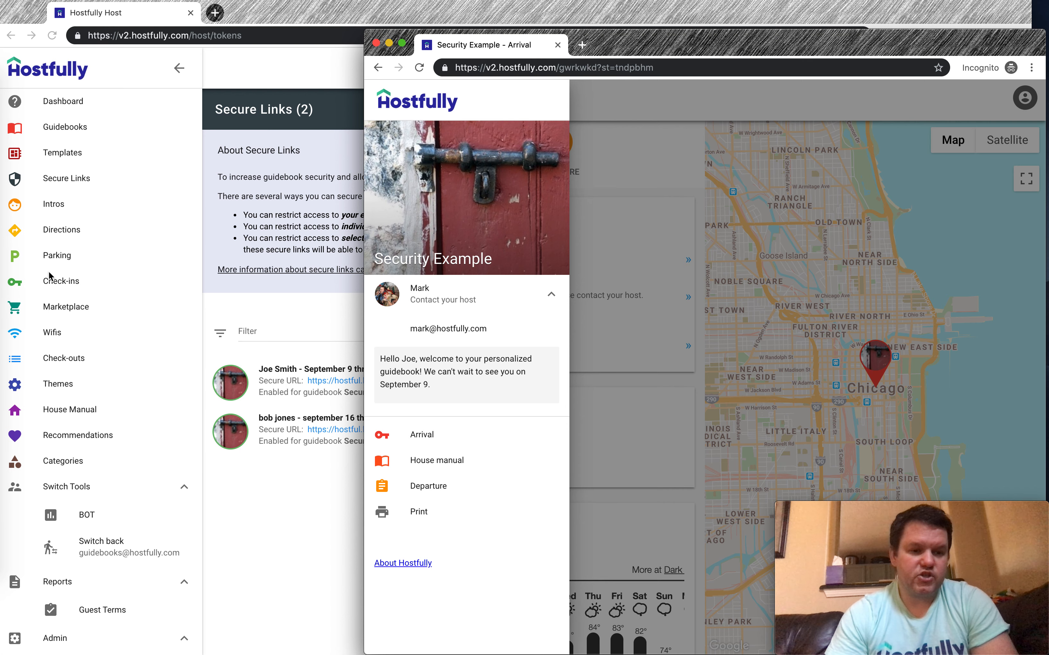
pyautogui.click(58, 282)
pyautogui.click(58, 282)
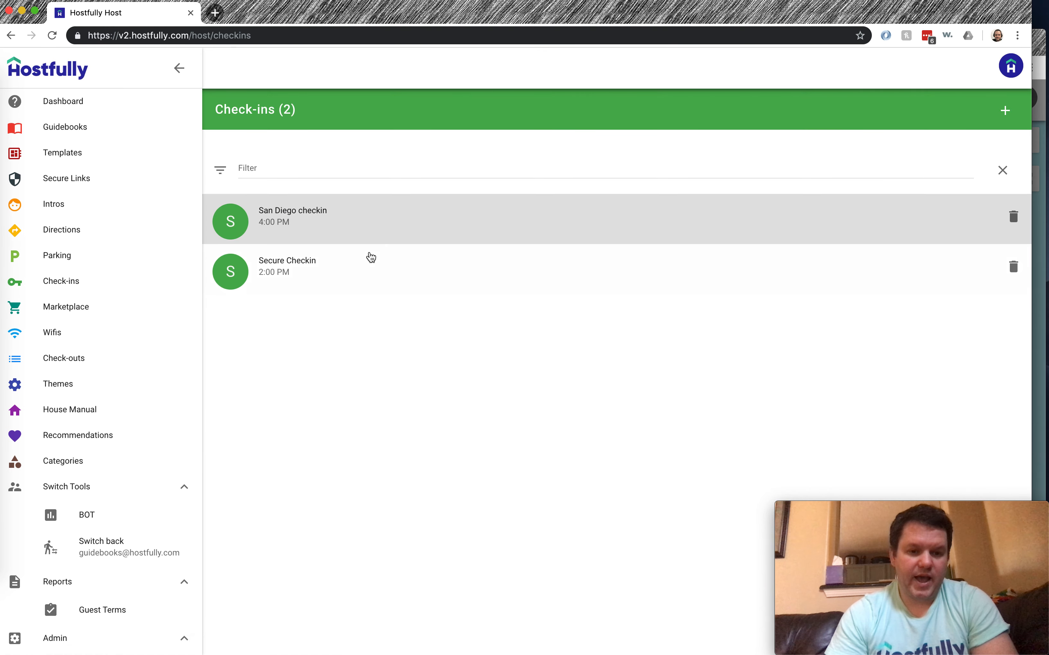
# Review the Secure Checkin card's restricted information, then go to the House manual list of 14 cards
pyautogui.click(370, 258)
pyautogui.scroll(-8, 621, 381)
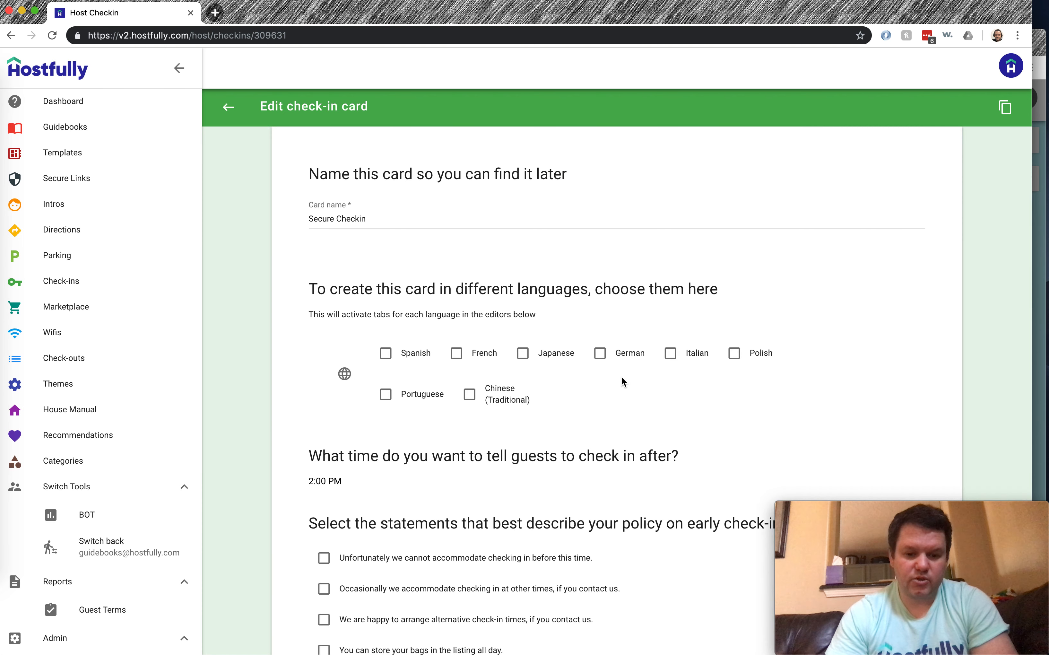
pyautogui.scroll(-10, 621, 381)
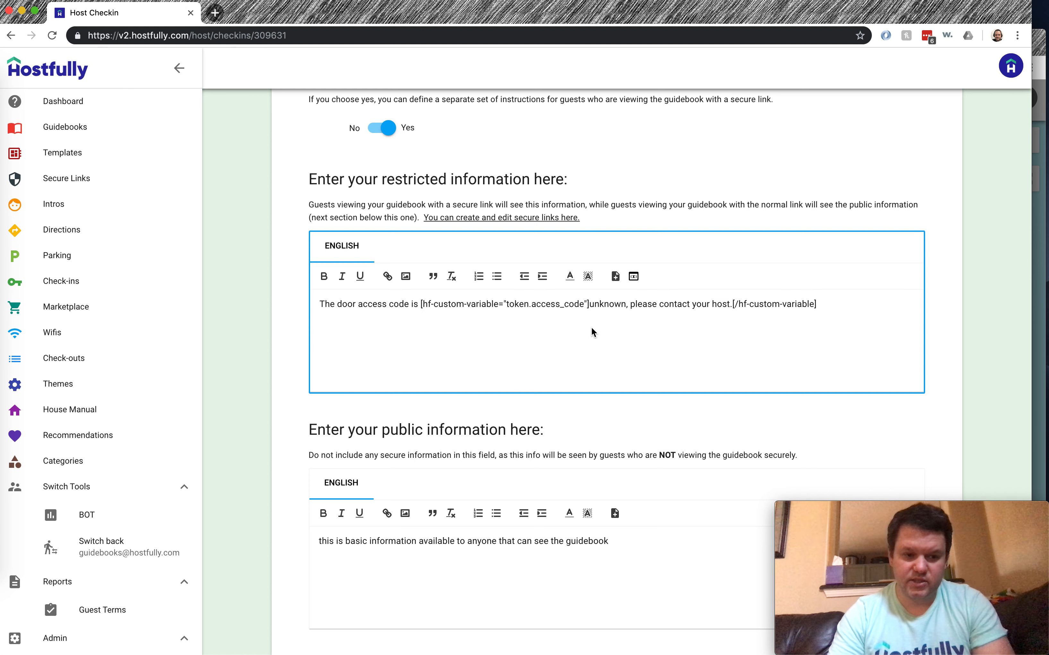
pyautogui.click(71, 411)
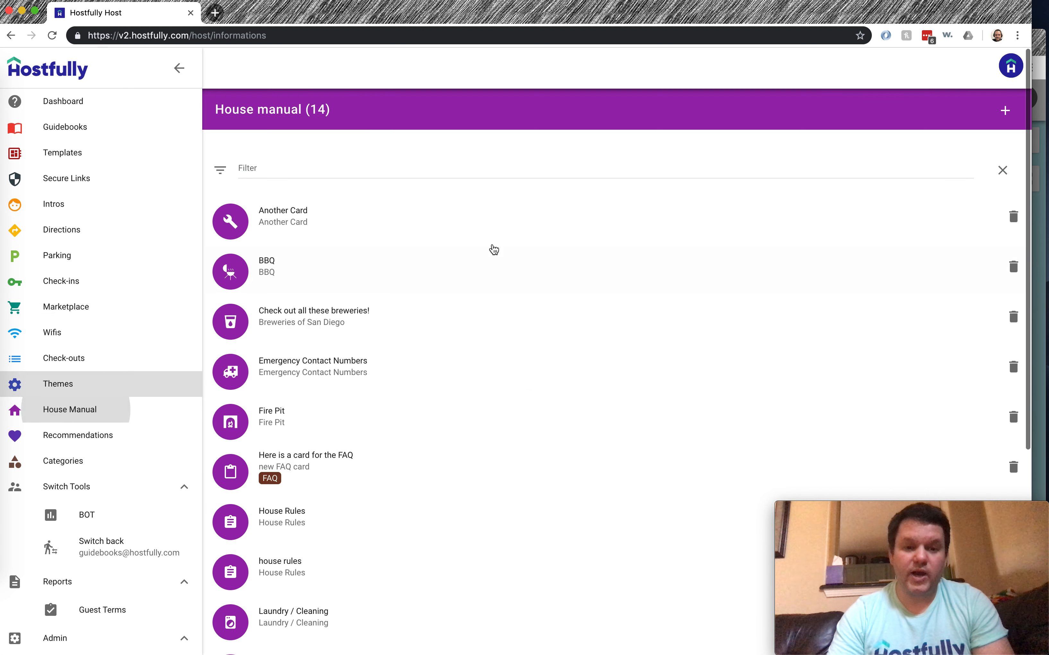
# Check the secure info card's plain secret text in the guest guidebook, then open that card for editing
pyautogui.scroll(-8, 493, 250)
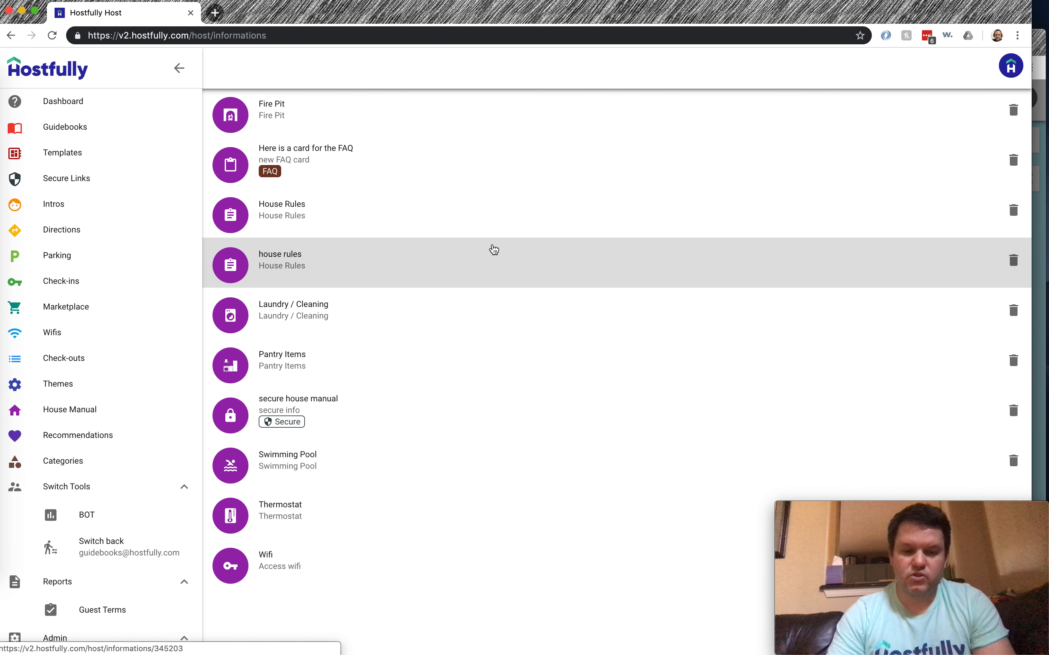
pyautogui.click(1042, 46)
pyautogui.click(593, 134)
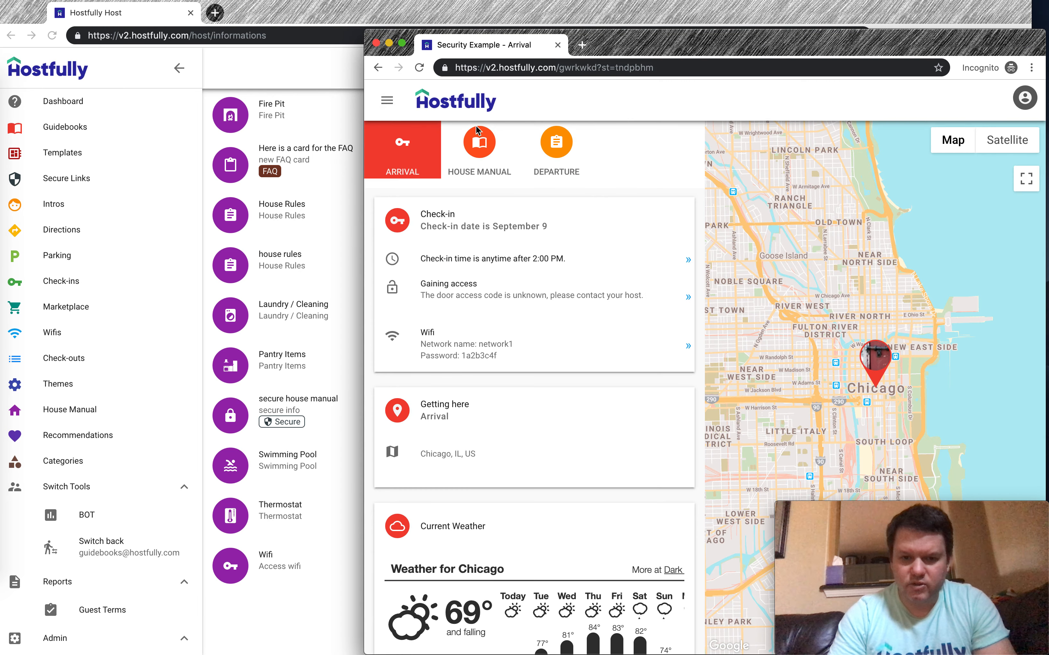
pyautogui.click(477, 151)
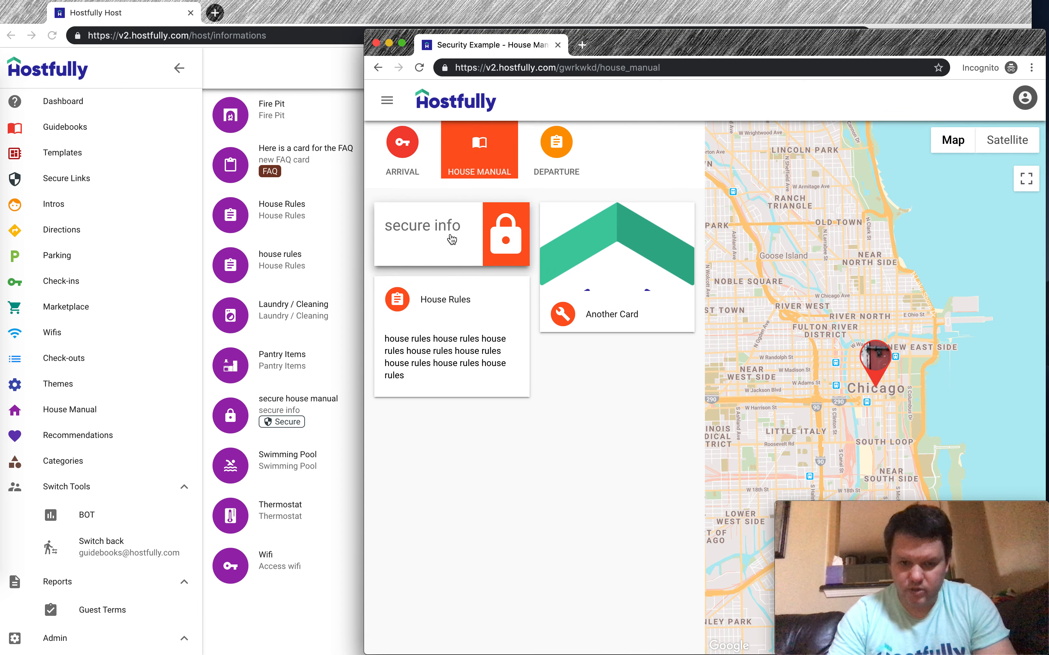
pyautogui.click(428, 238)
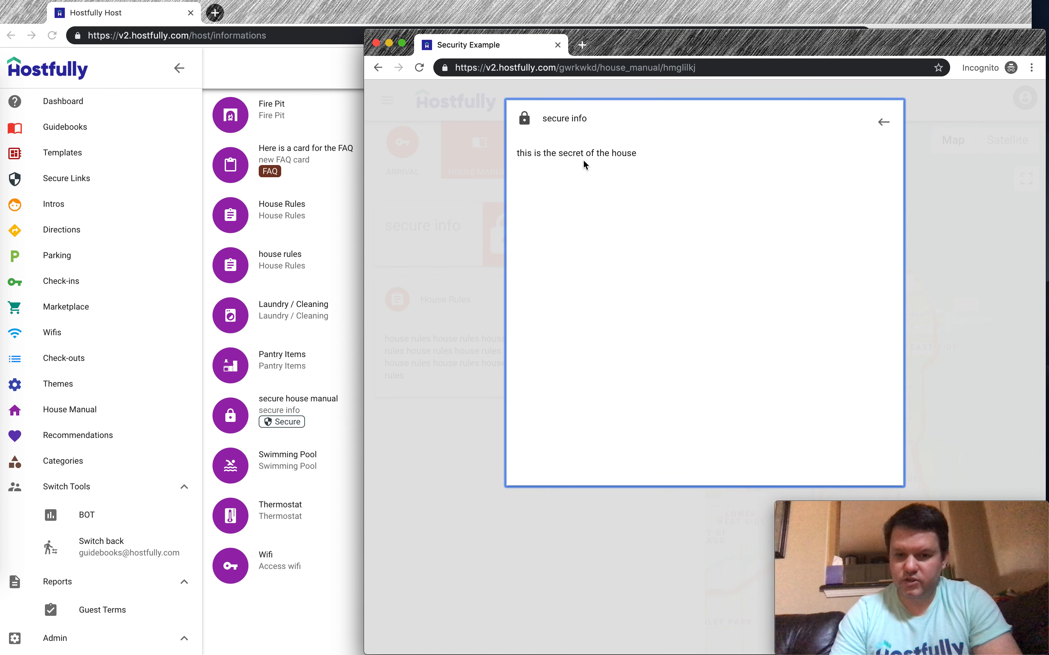
pyautogui.click(327, 424)
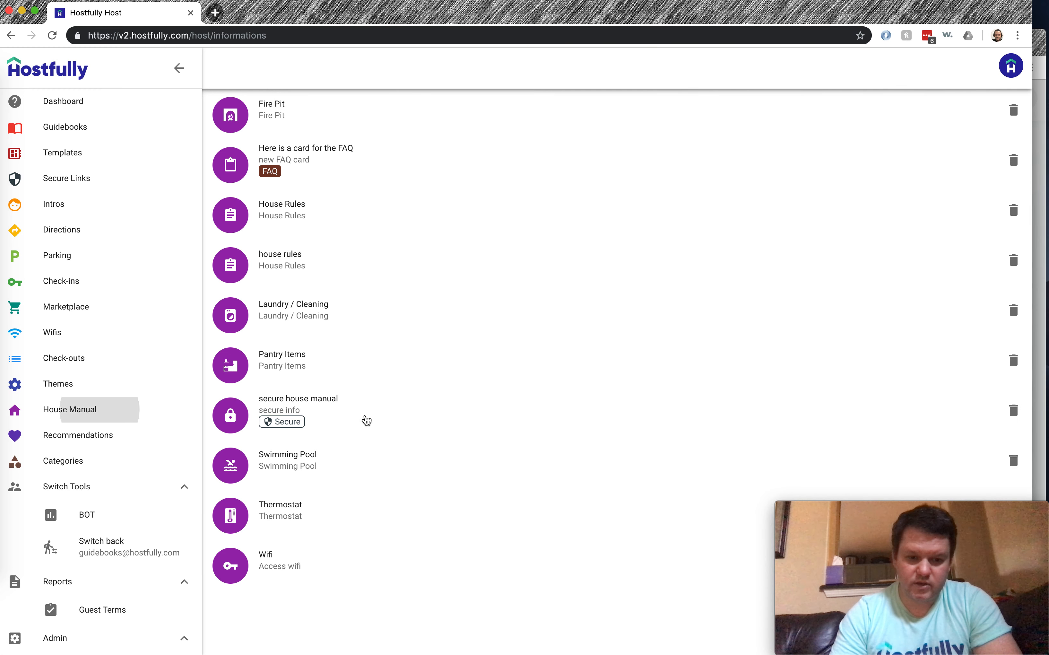
pyautogui.click(365, 417)
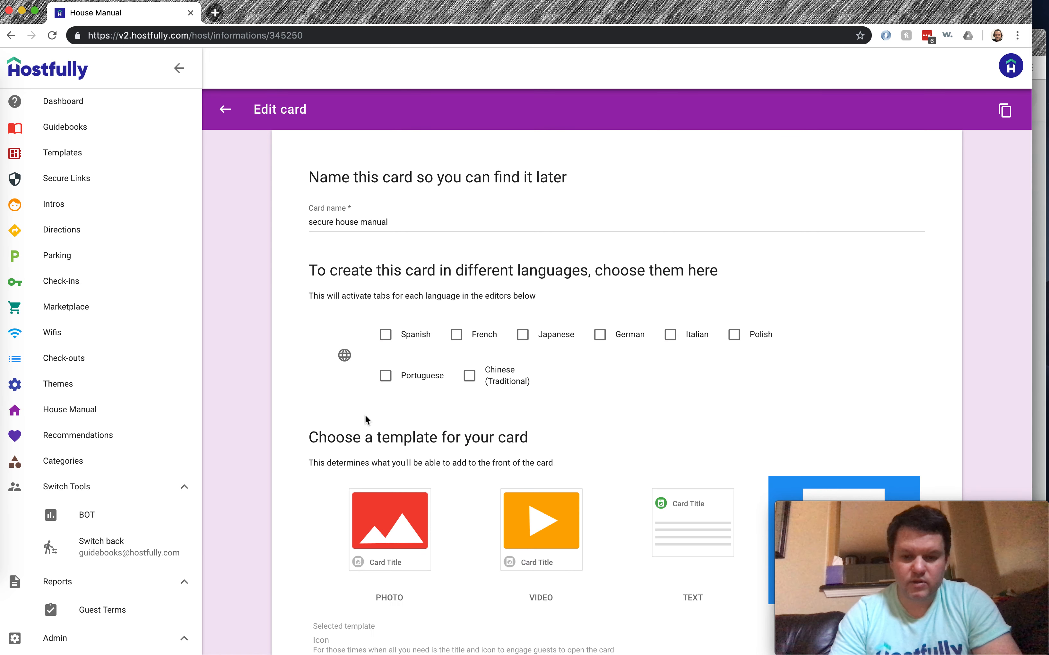
# End the secure card's description with a period and start a new line
pyautogui.scroll(-10, 705, 233)
pyautogui.scroll(-10, 706, 229)
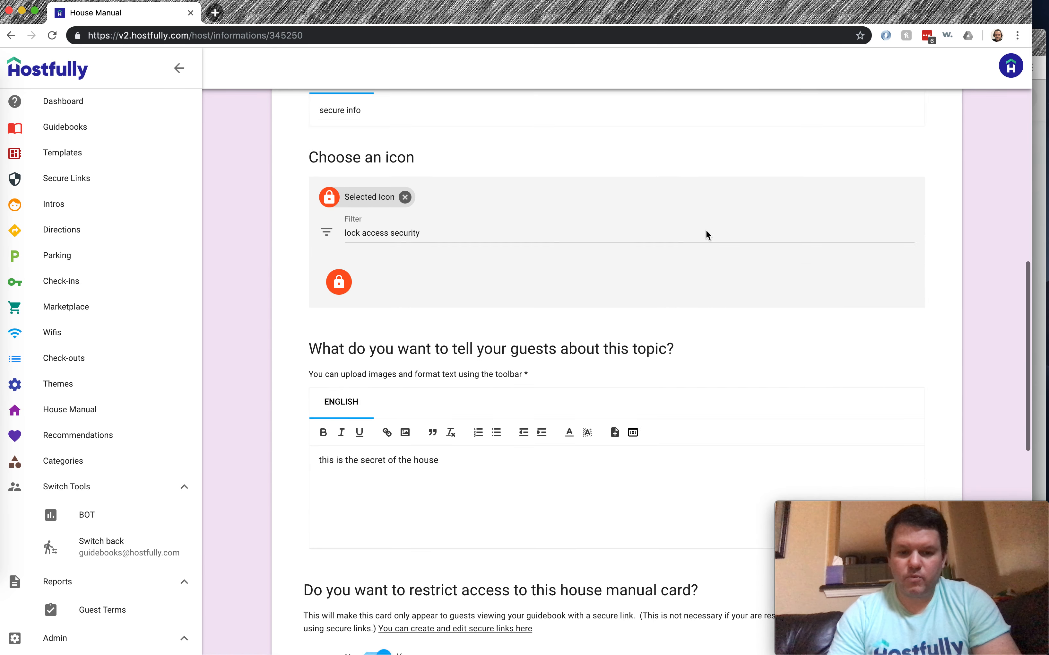
pyautogui.click(705, 229)
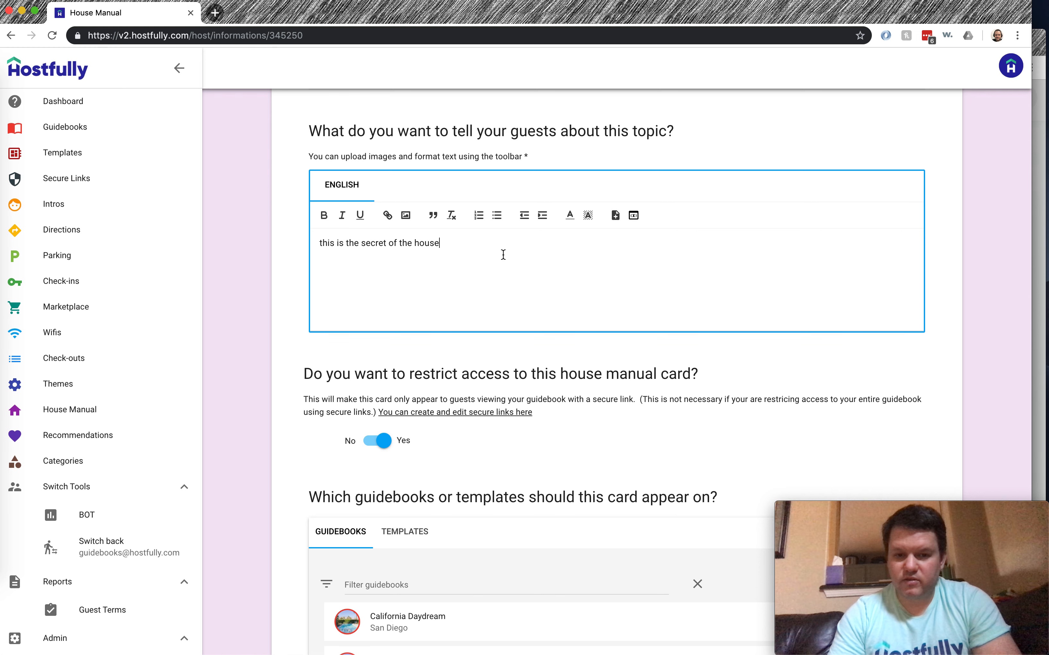
pyautogui.write('.')
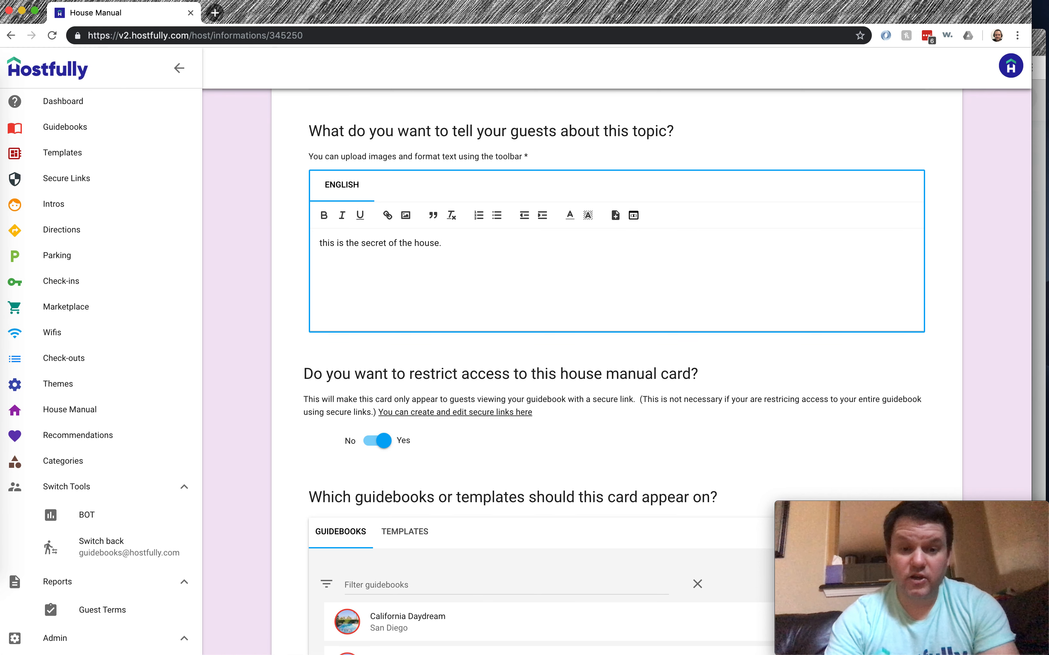
pyautogui.press('Return')
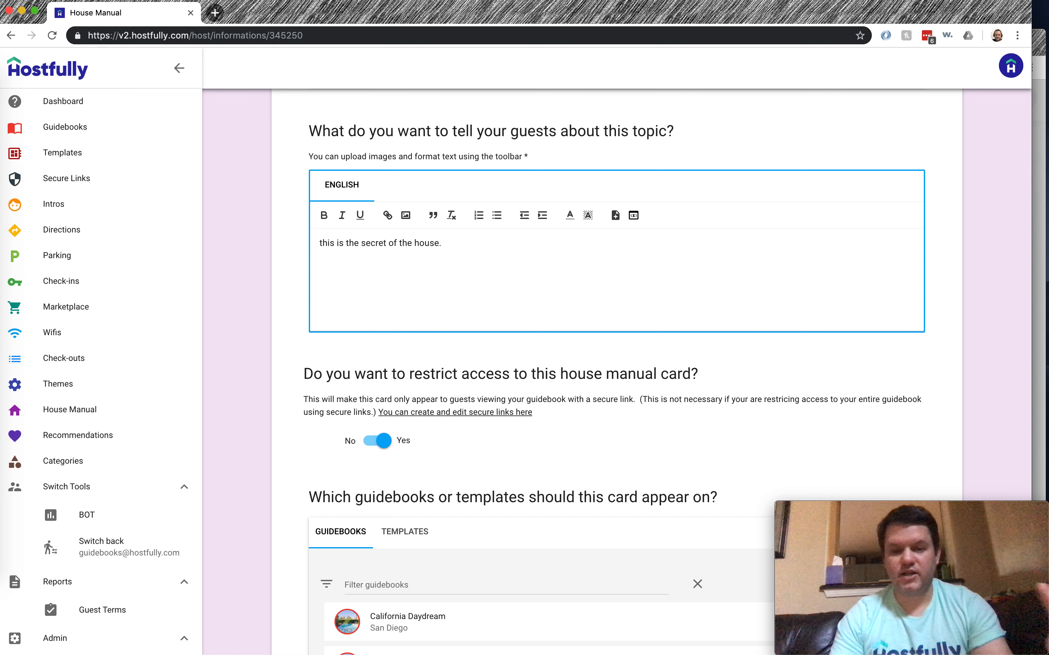
# Prefix the text with 'Dear', the Guest First Name variable (fallback 'guest') and a comma
pyautogui.click(320, 243)
pyautogui.write('Dear')
pyautogui.click(633, 215)
pyautogui.click(513, 364)
pyautogui.click(508, 390)
pyautogui.click(507, 404)
pyautogui.write('guest')
pyautogui.click(489, 437)
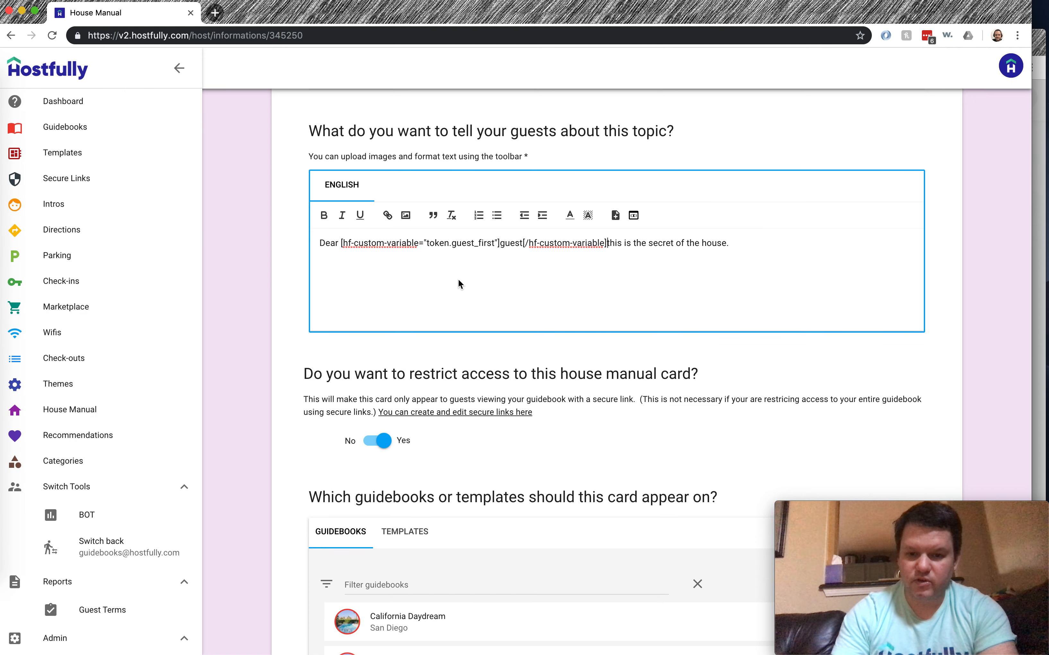
pyautogui.write(',')
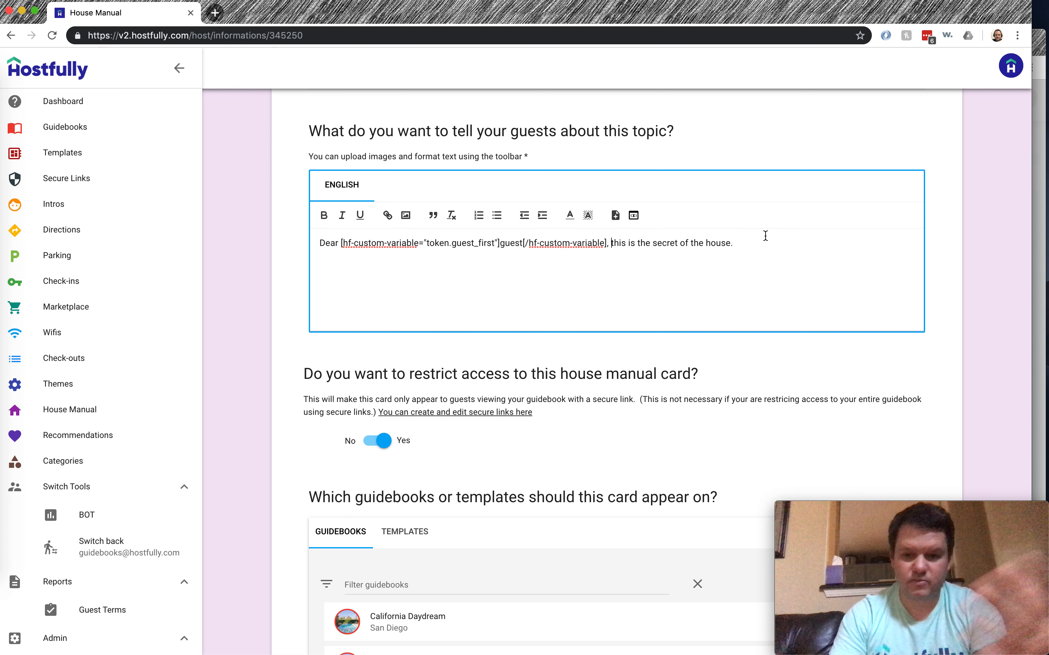
# Finish editing the description and save the secure house manual card
pyautogui.click(760, 245)
pyautogui.click(1023, 288)
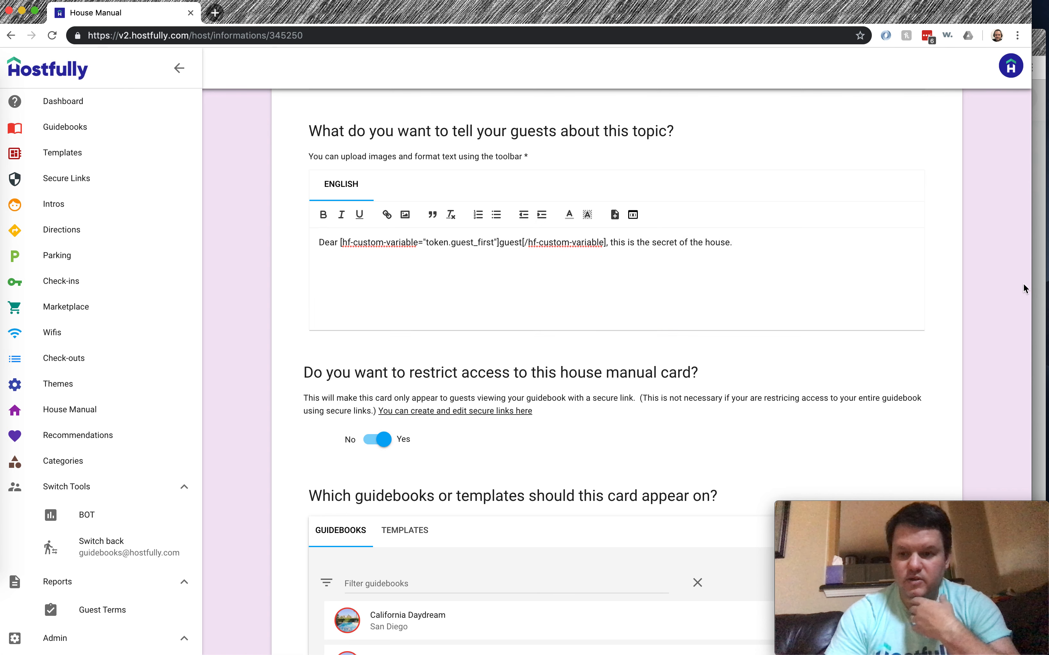
pyautogui.scroll(-10, 996, 252)
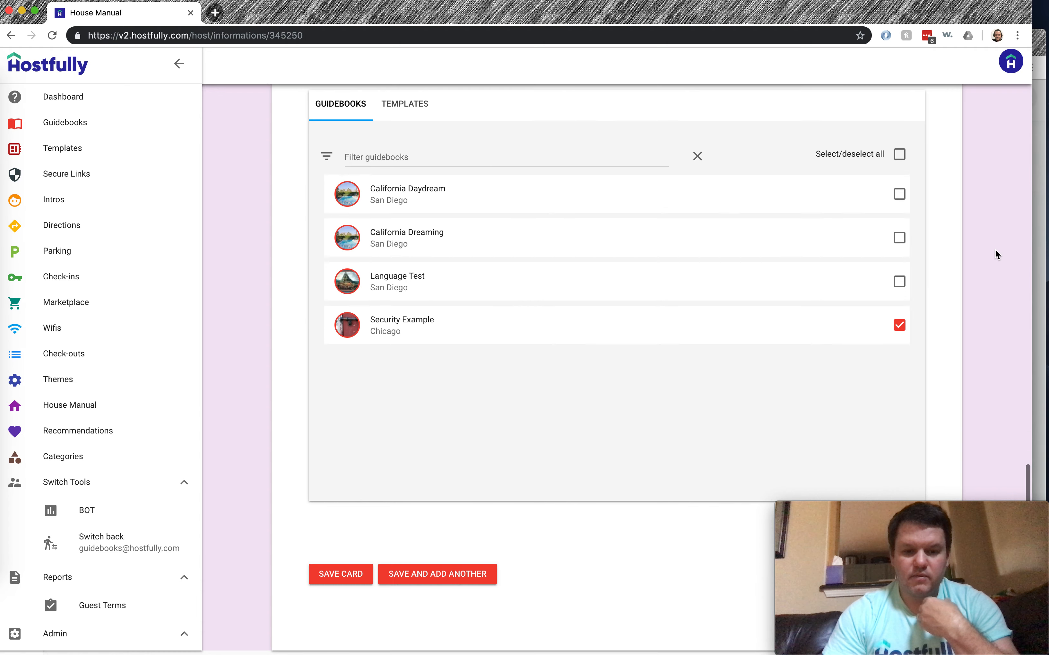
pyautogui.click(339, 579)
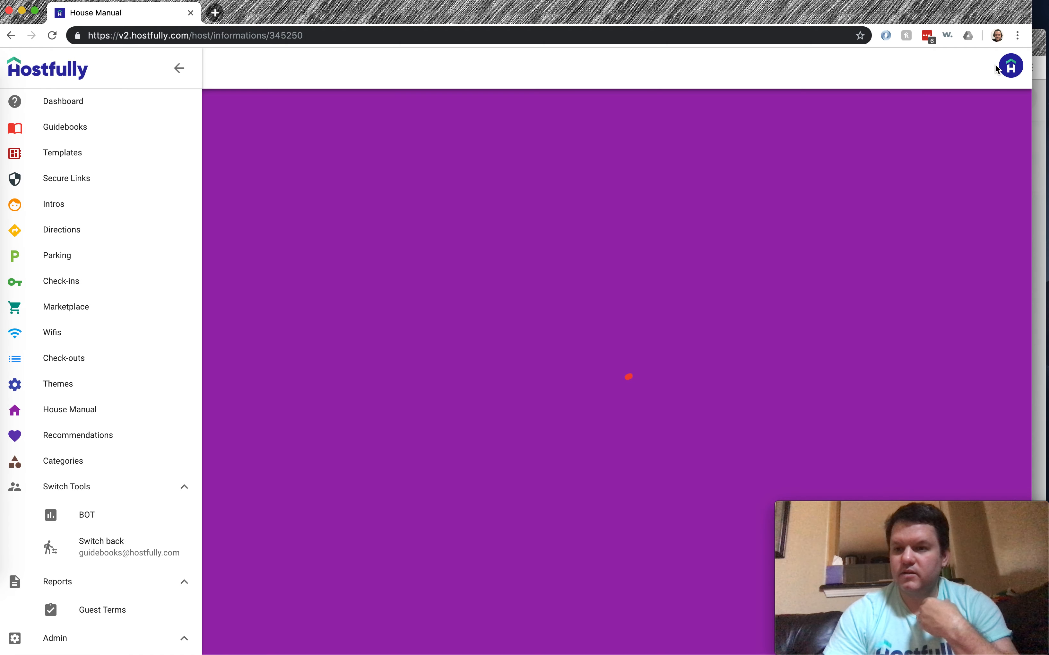
# Reload the guest guidebook to confirm 'Dear Joe, this is the secret of the house.', then close the card
pyautogui.click(1039, 35)
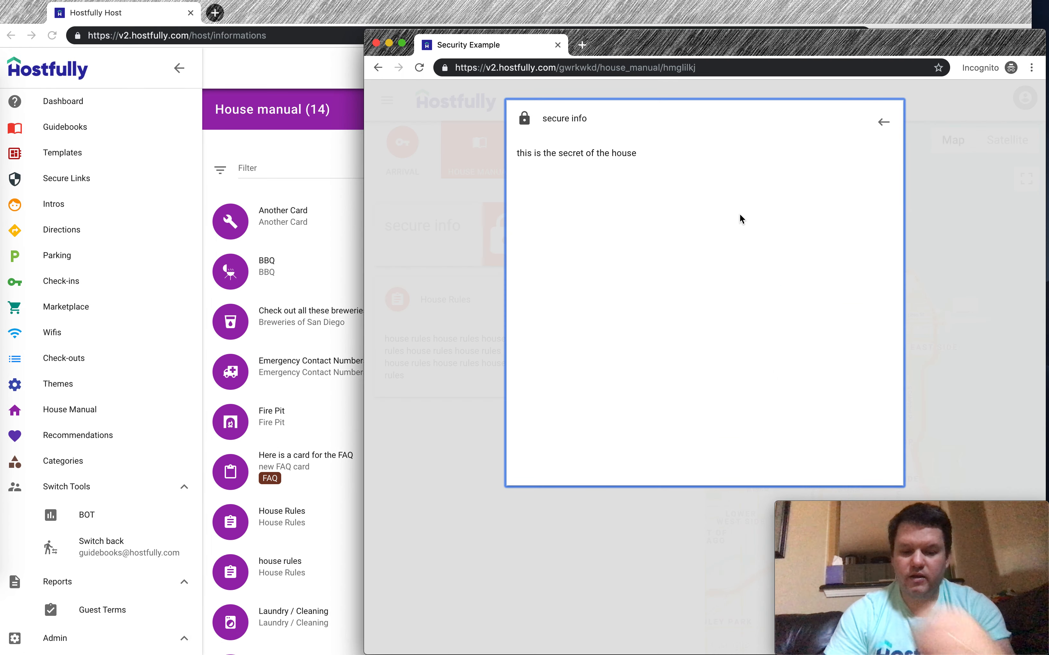
pyautogui.press('super+r')
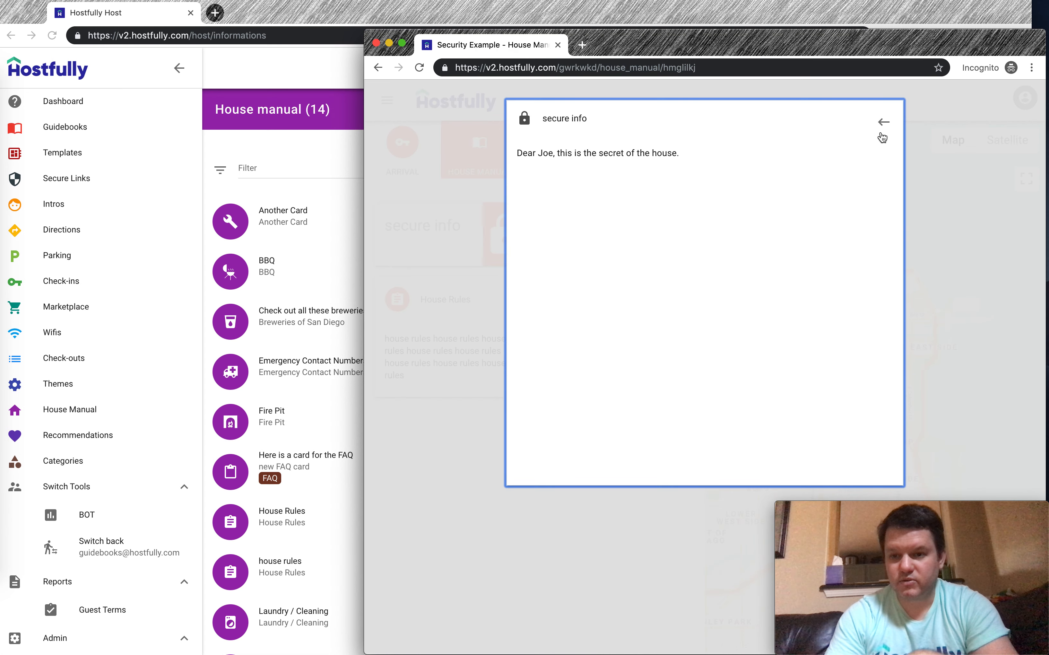
pyautogui.click(882, 122)
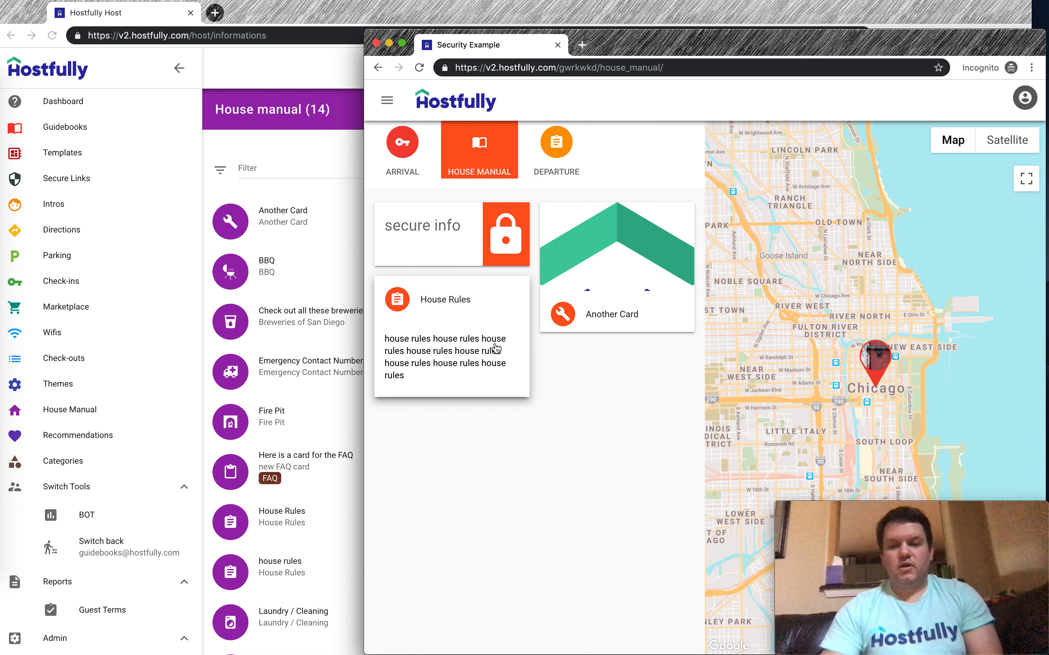